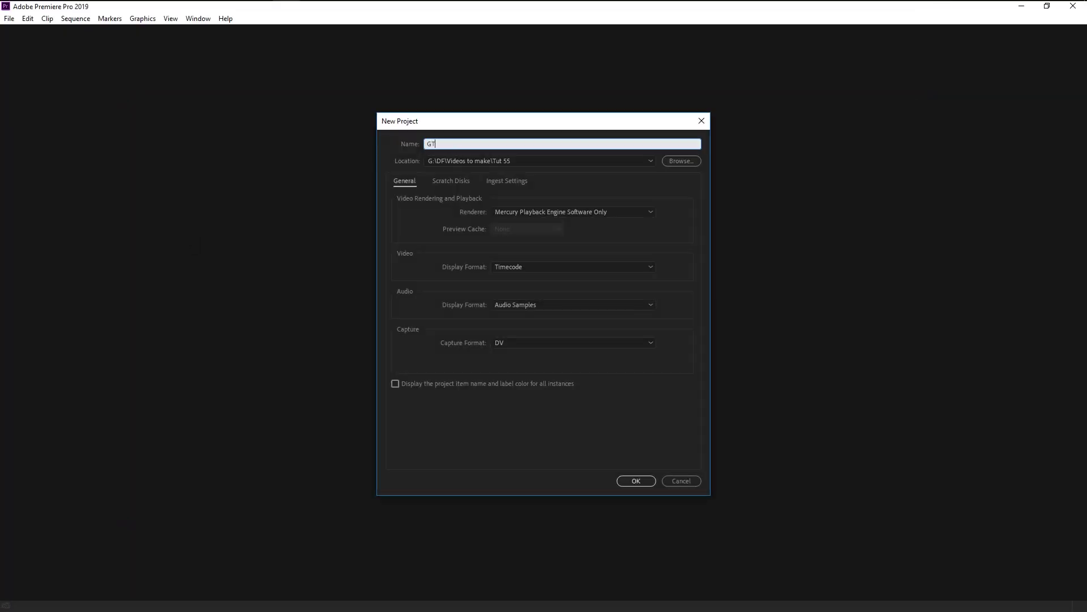
Create the 'GTA intro' project and import stock.mp4 into the Project panel.
text(A intro)
key(Return)
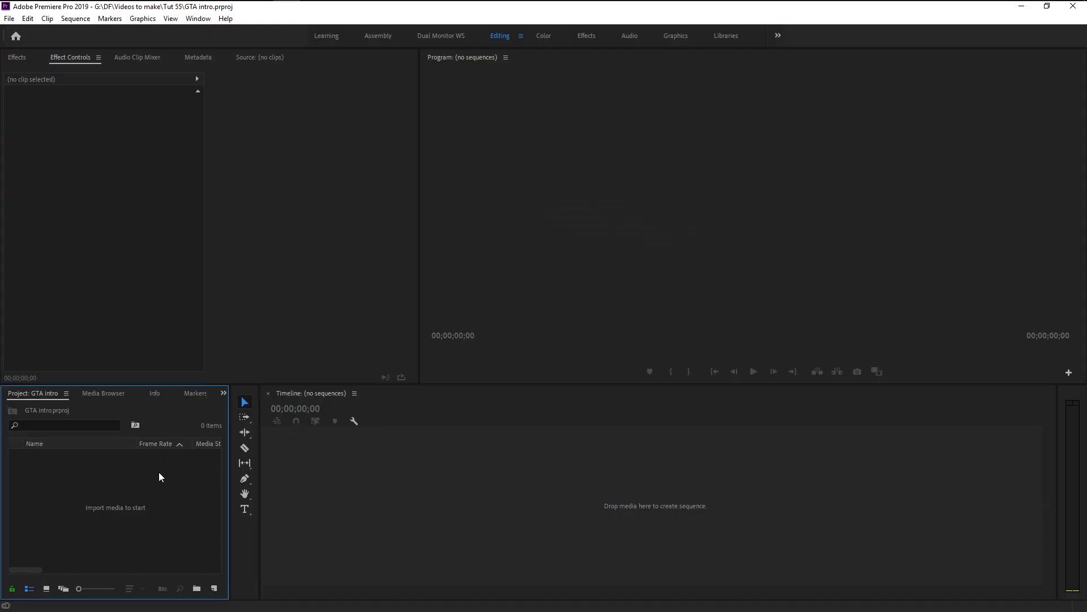
click(123, 12)
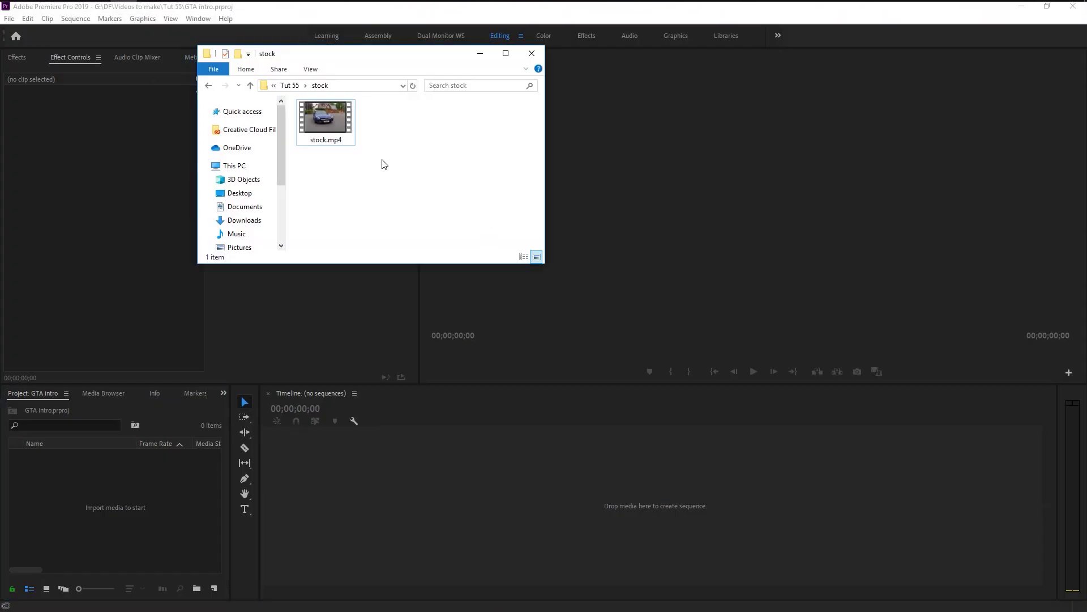
drag(324, 118, 147, 520)
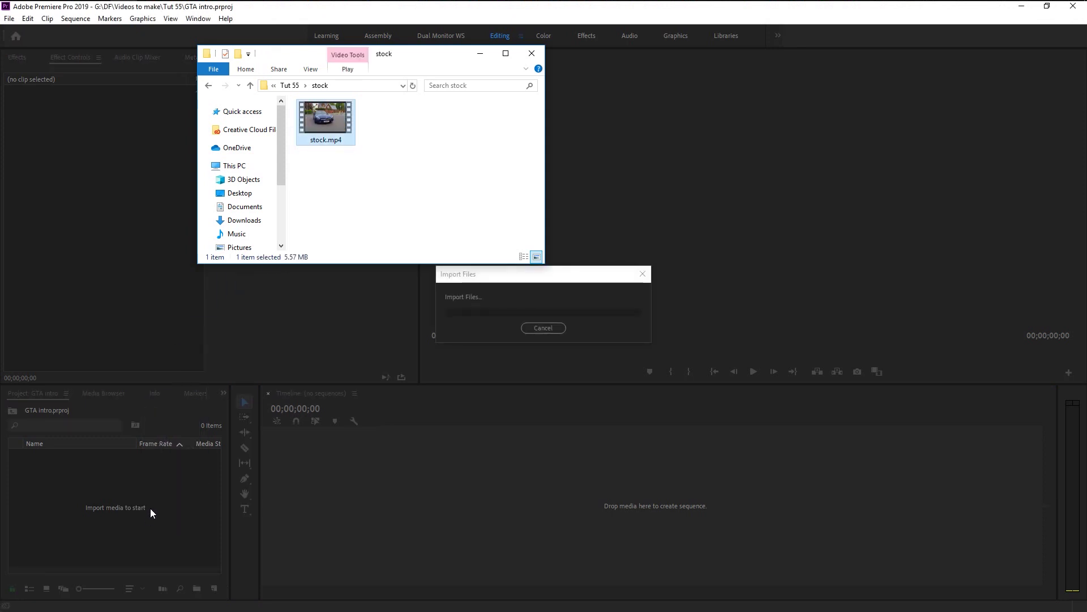
Build a sequence from stock.mp4 on the timeline and play the car footage back.
click(474, 55)
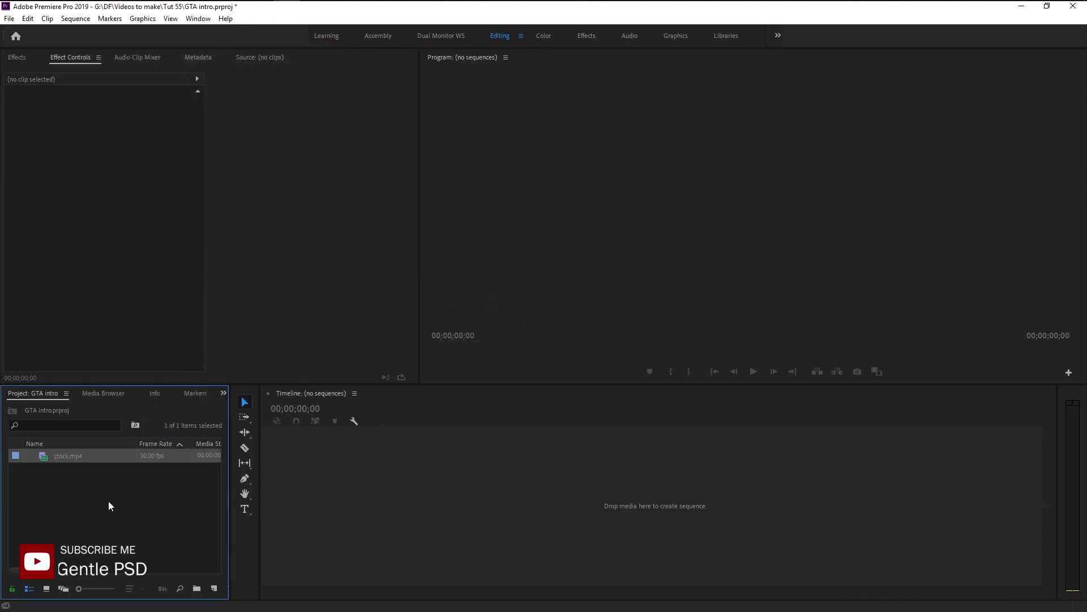
drag(66, 454, 638, 511)
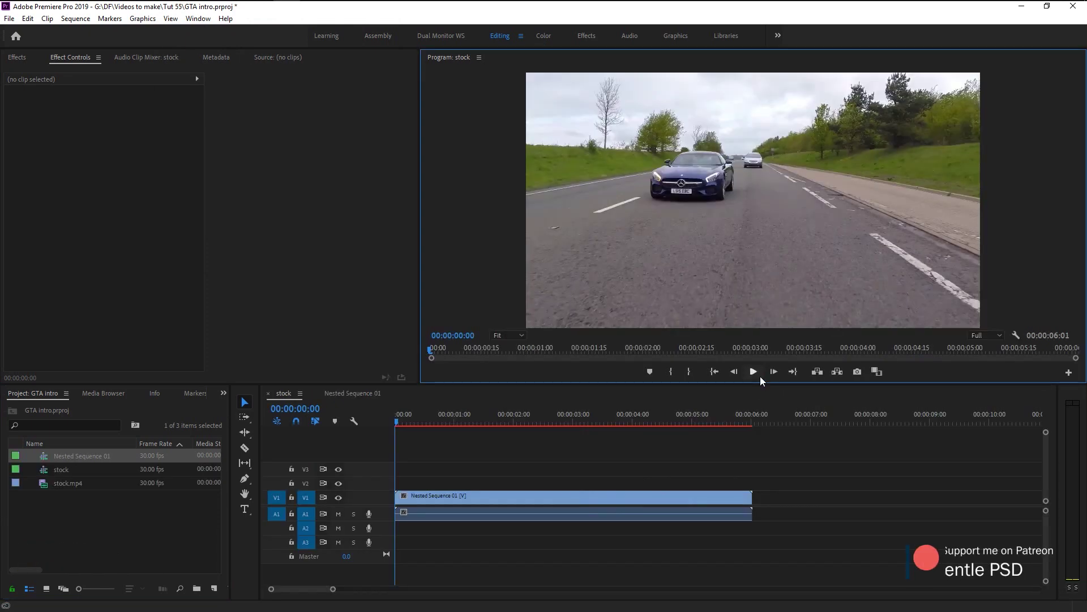
click(760, 376)
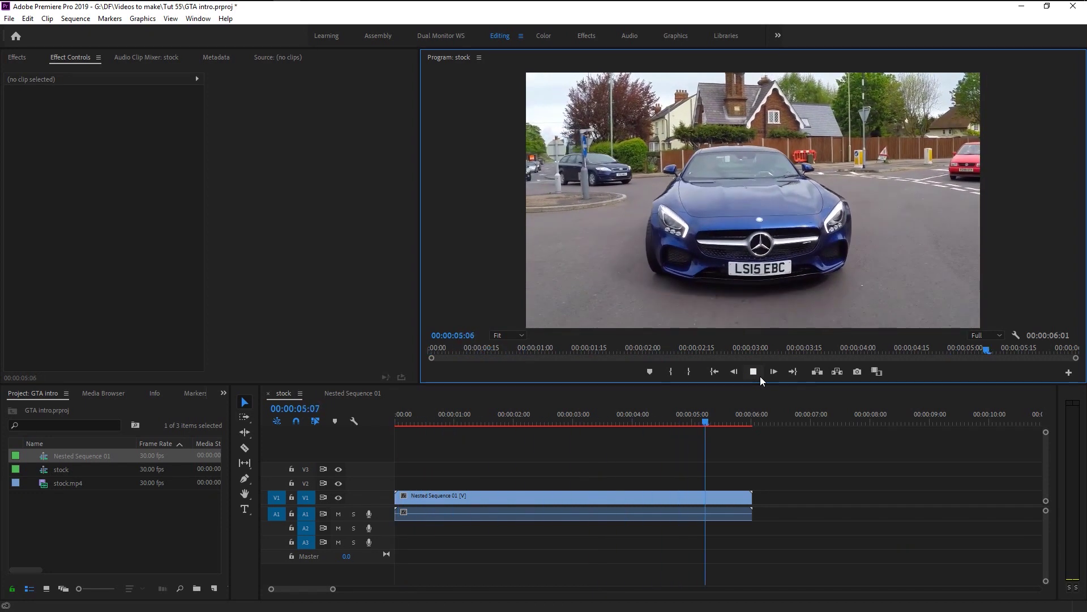
click(760, 376)
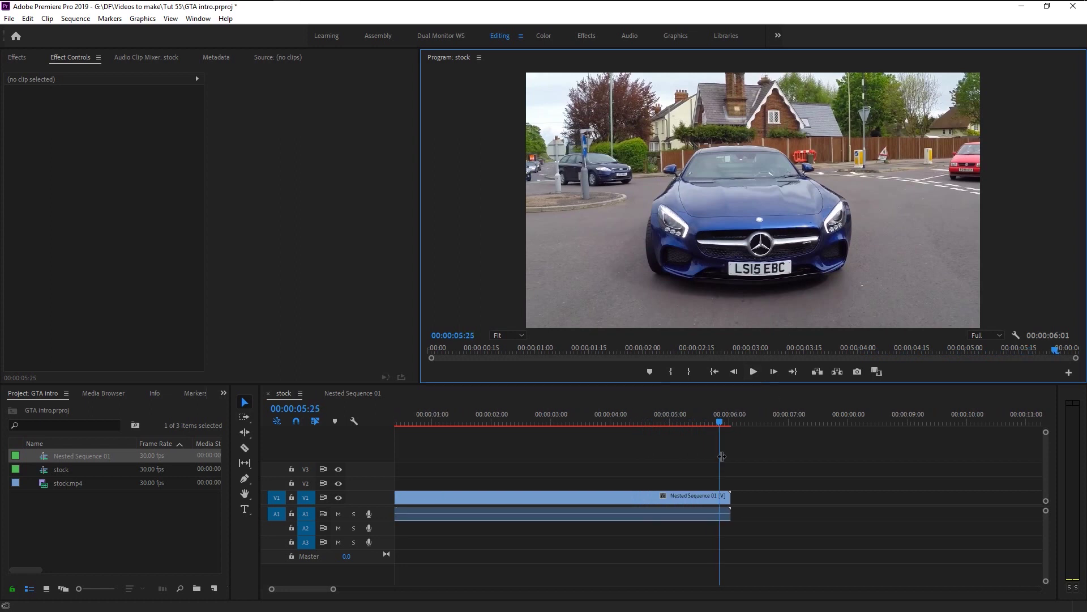
drag(291, 589, 289, 589)
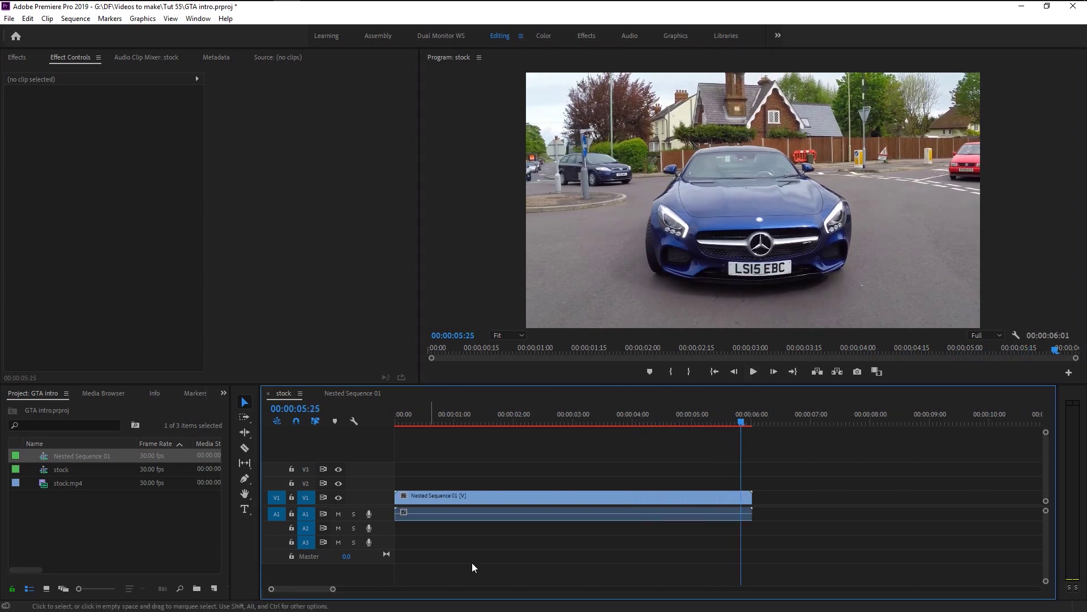
Park the playhead at 00:00:02:19 and start a new 1920x1080 colour matte.
click(551, 418)
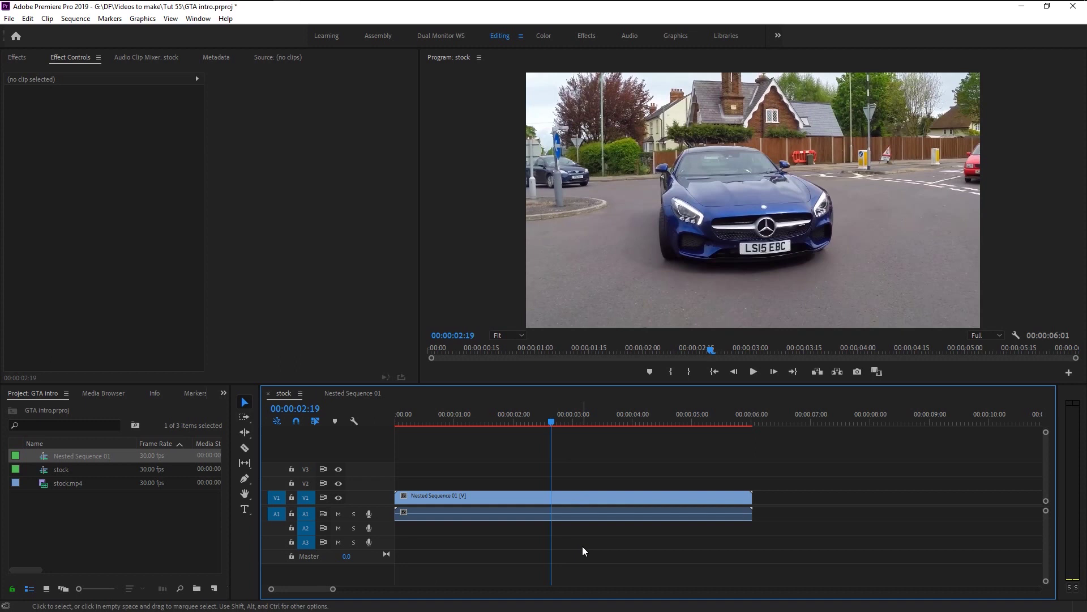
click(477, 501)
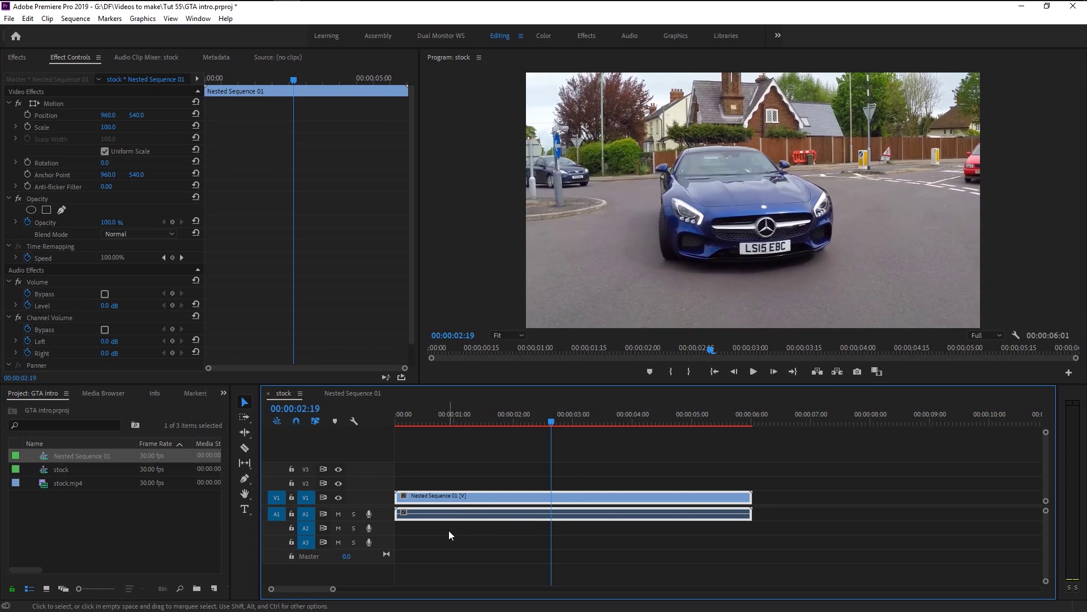
click(215, 588)
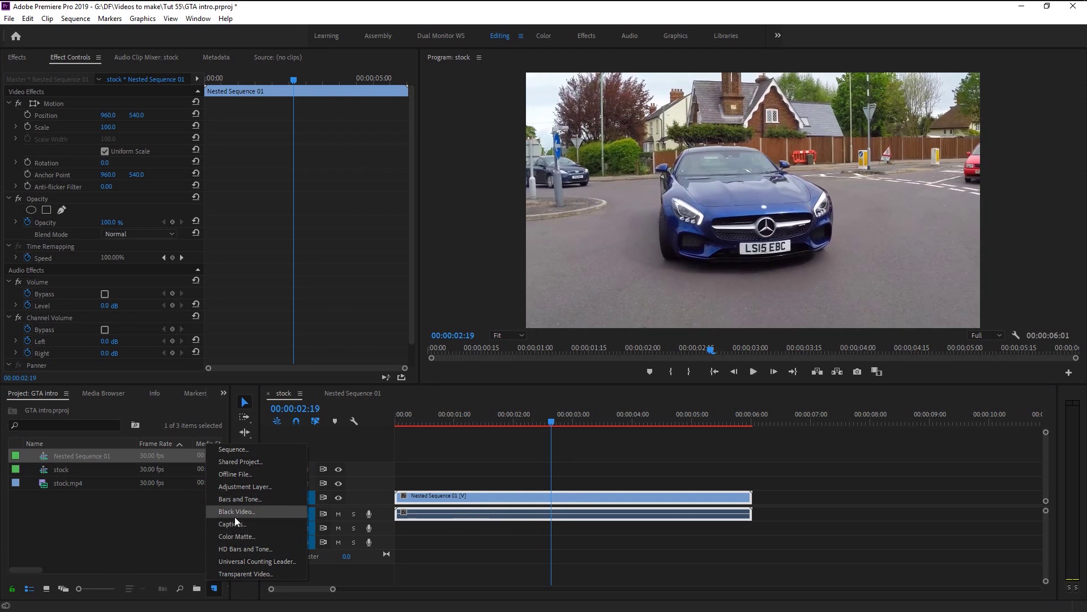
click(235, 536)
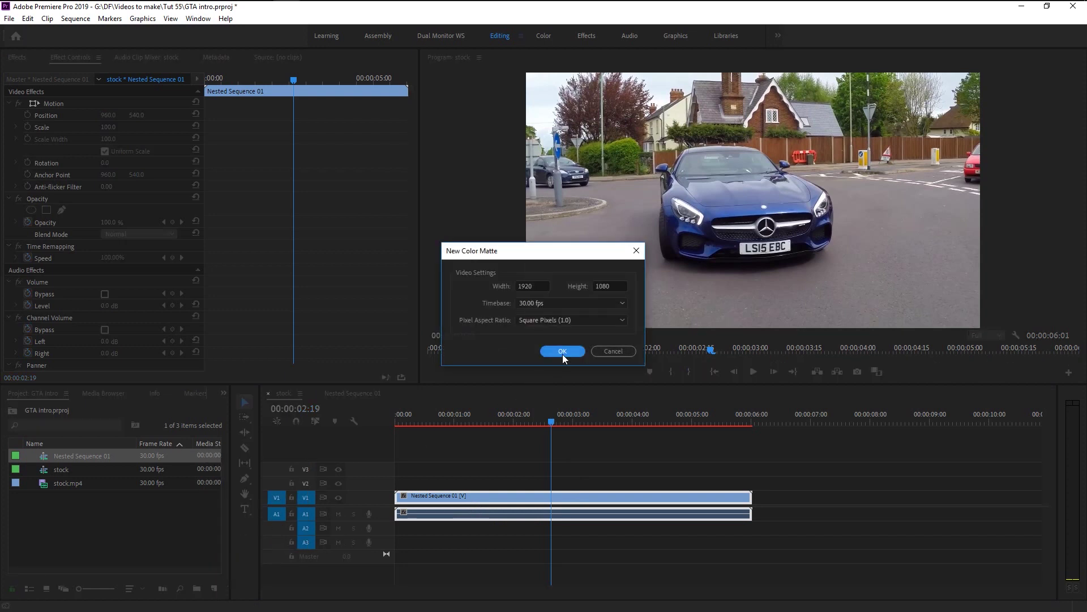
click(563, 354)
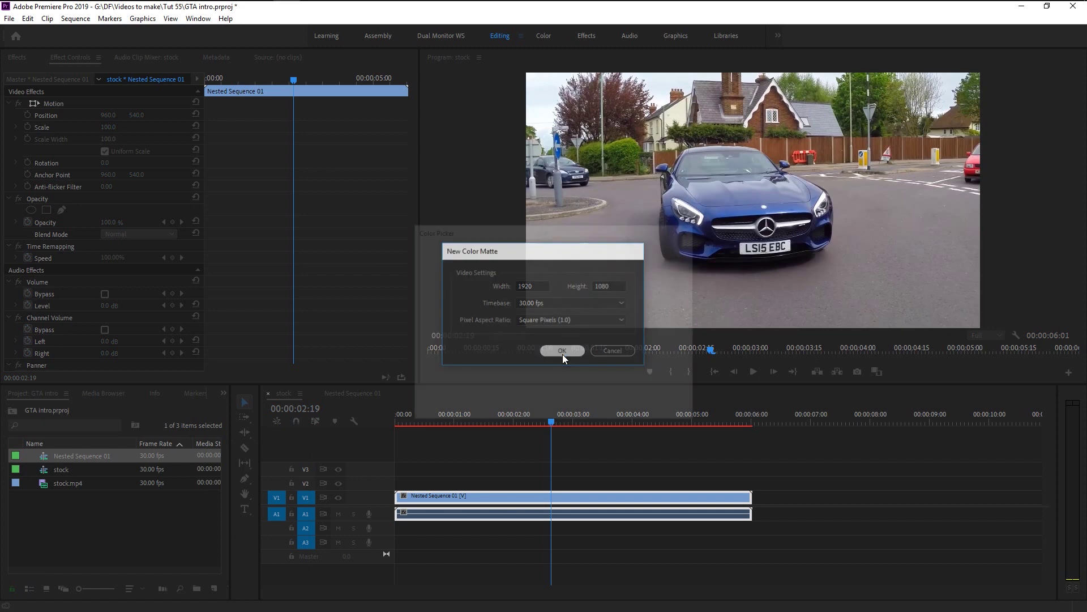
Pick orange FF7200, name the matte 'orange', and place it on V2 above the footage.
drag(571, 271, 574, 266)
drag(538, 387, 585, 443)
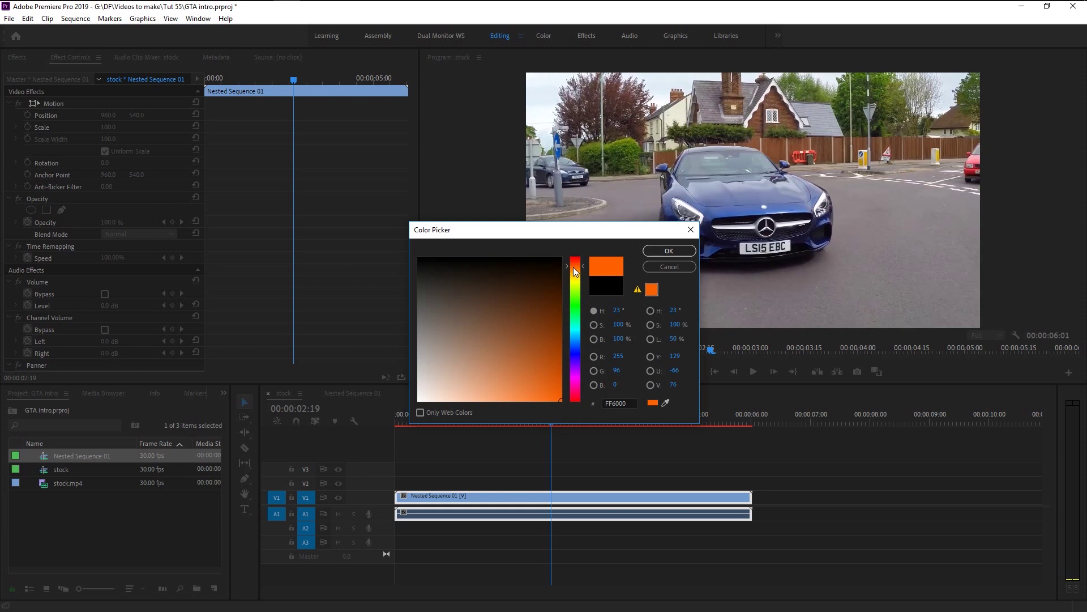
drag(575, 267, 576, 268)
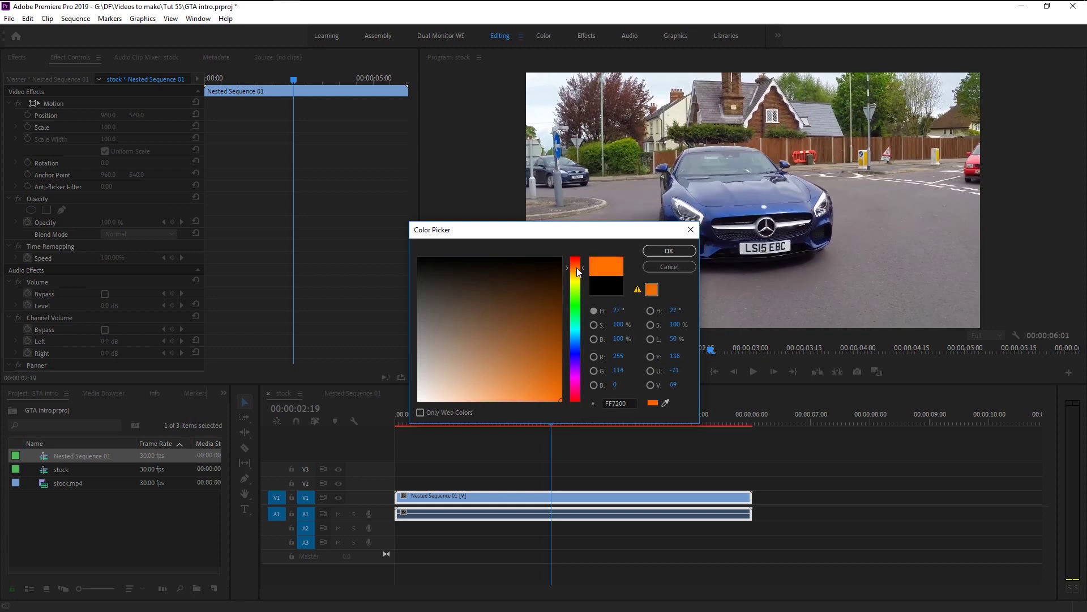
click(663, 252)
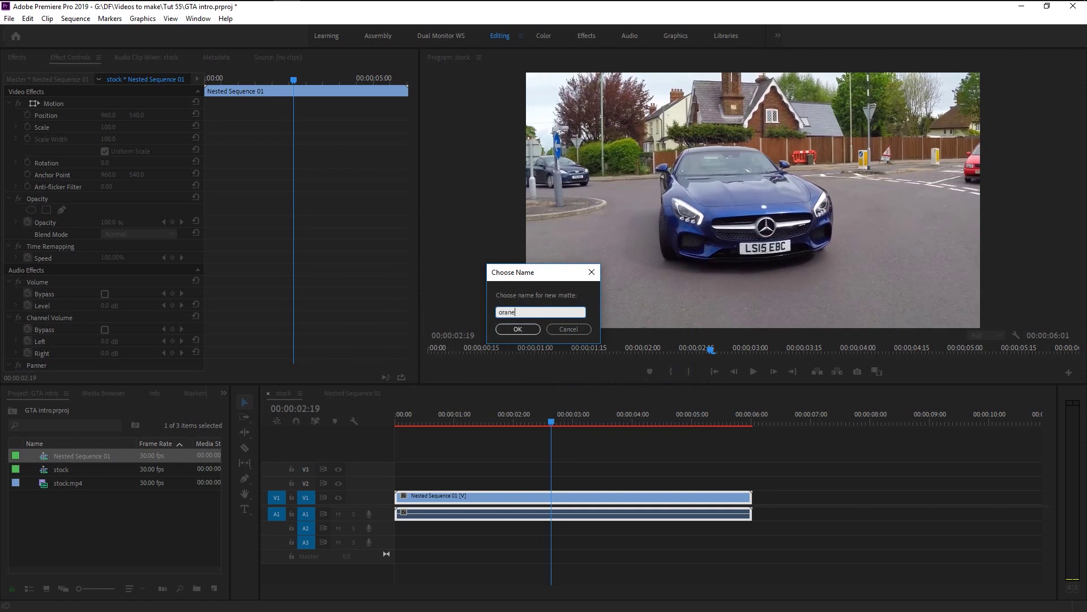
click(517, 329)
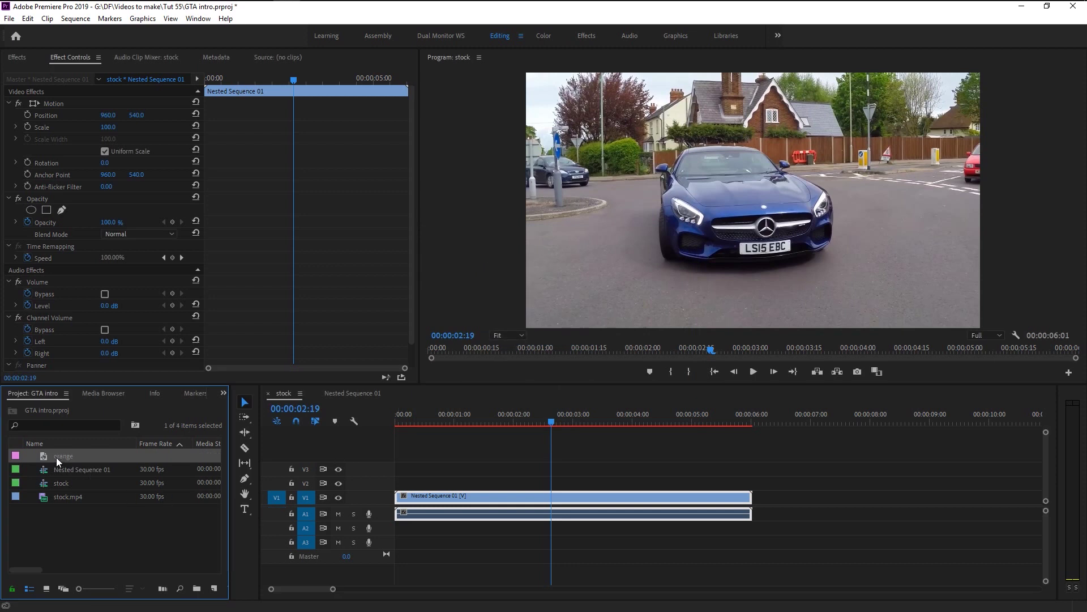
drag(57, 457, 400, 485)
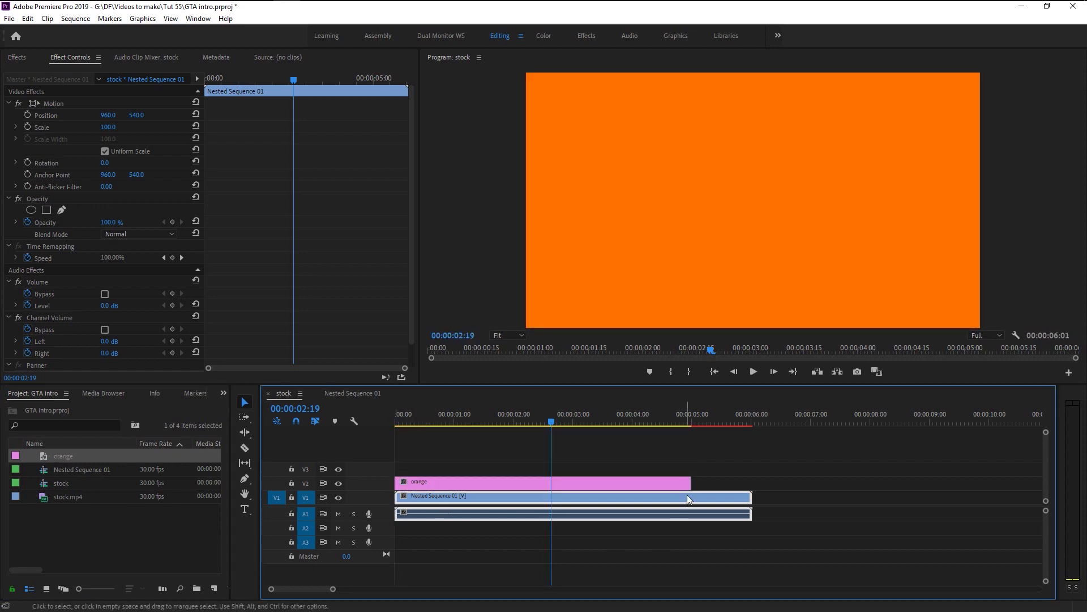
Extend the orange matte to the footage end and give it Overlay blend at 63% opacity.
drag(690, 483, 752, 483)
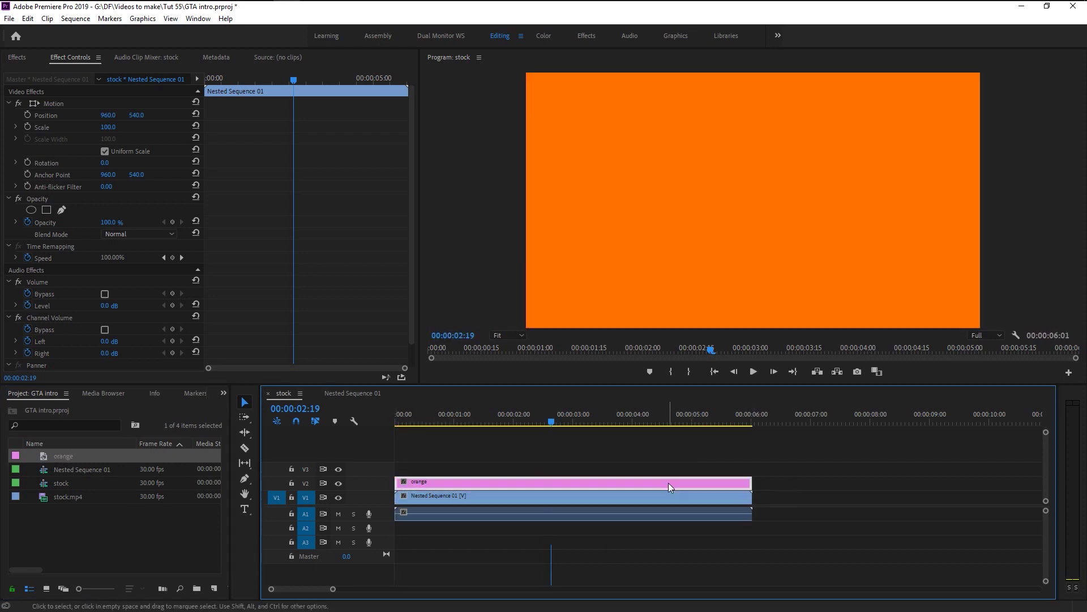
click(668, 483)
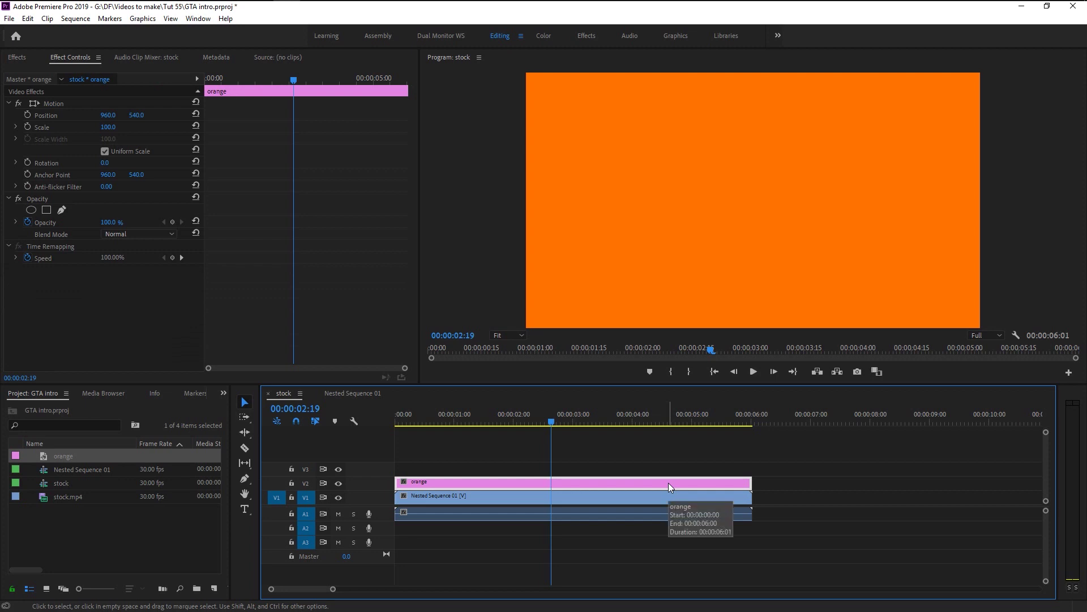
click(168, 231)
click(148, 400)
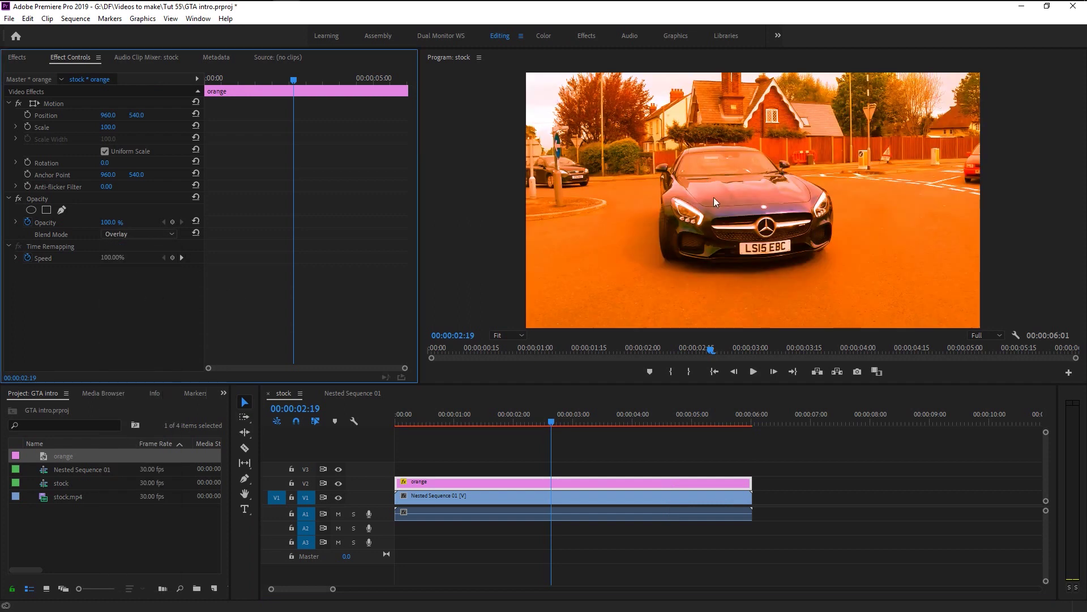
click(28, 219)
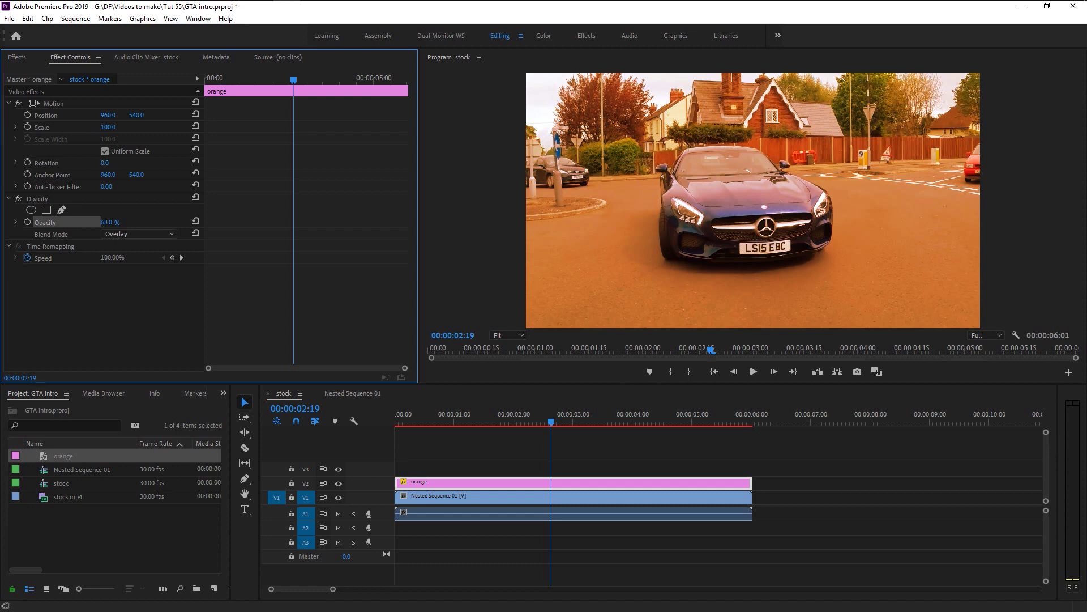
Toggle the orange layer off and on to compare the tinted footage.
click(596, 542)
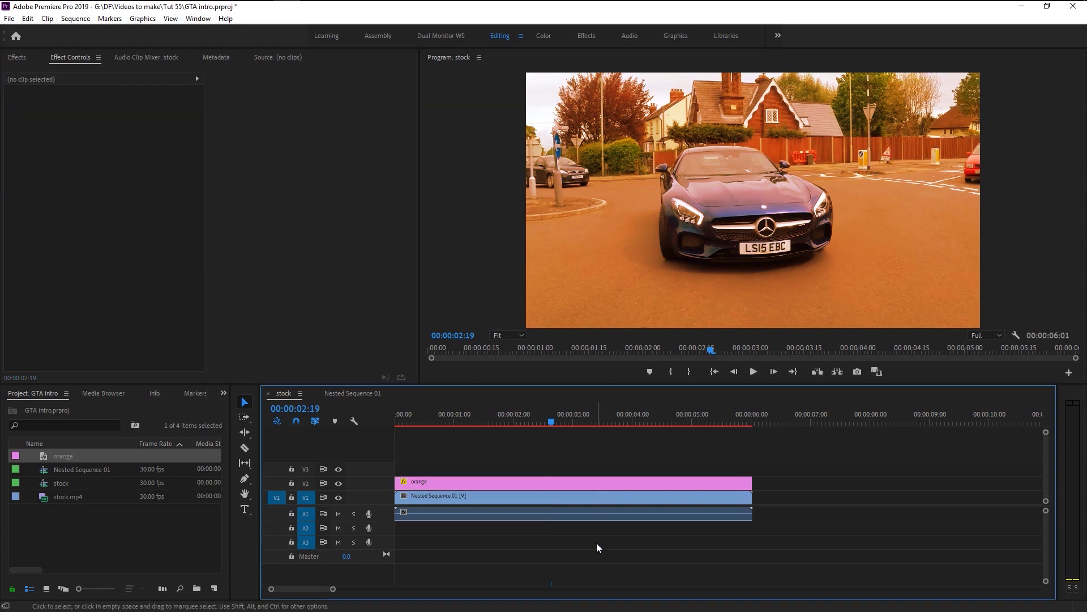
click(339, 483)
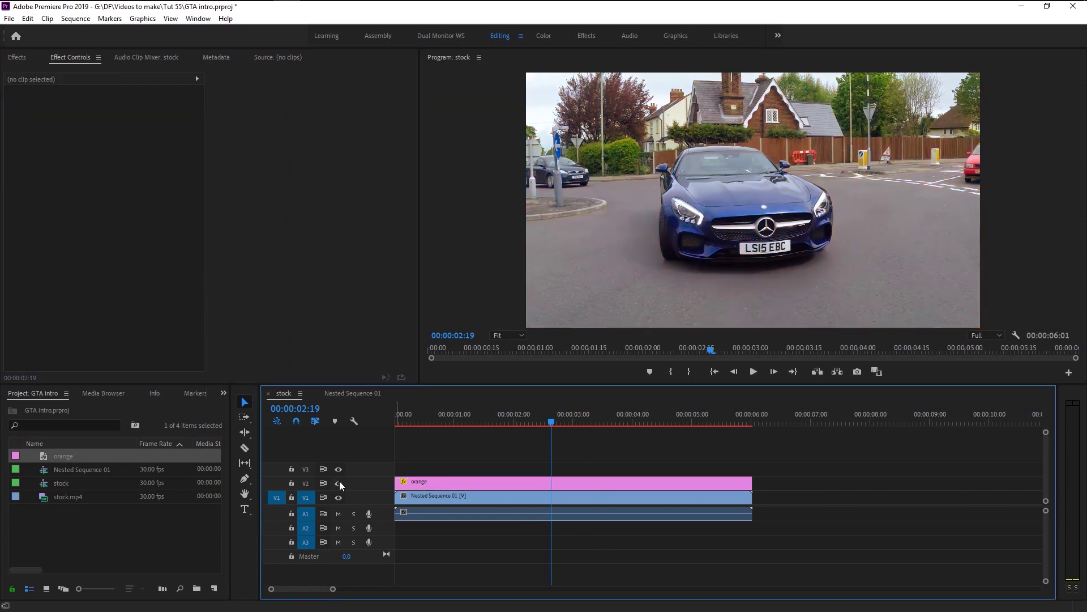
click(338, 483)
click(339, 483)
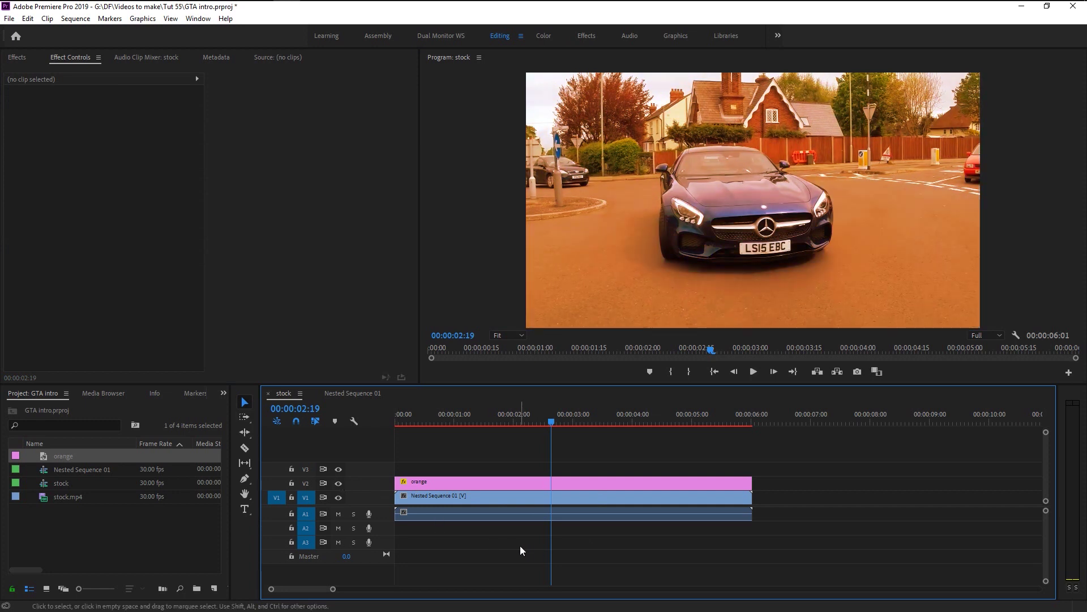
Nest the orange matte and footage clips into Nested Sequence 02.
drag(491, 475, 505, 494)
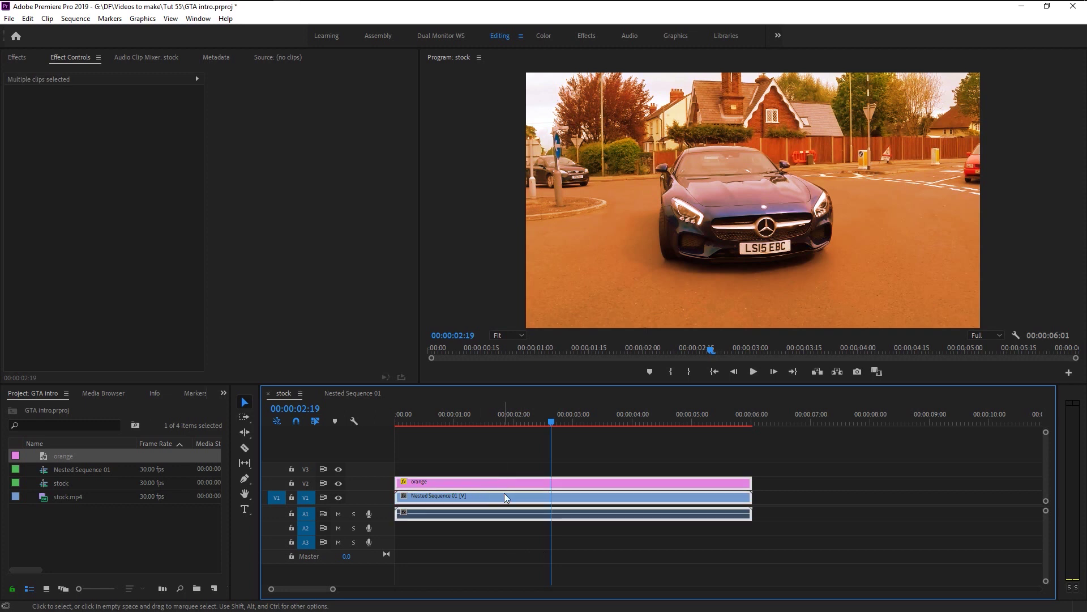
right_click(504, 493)
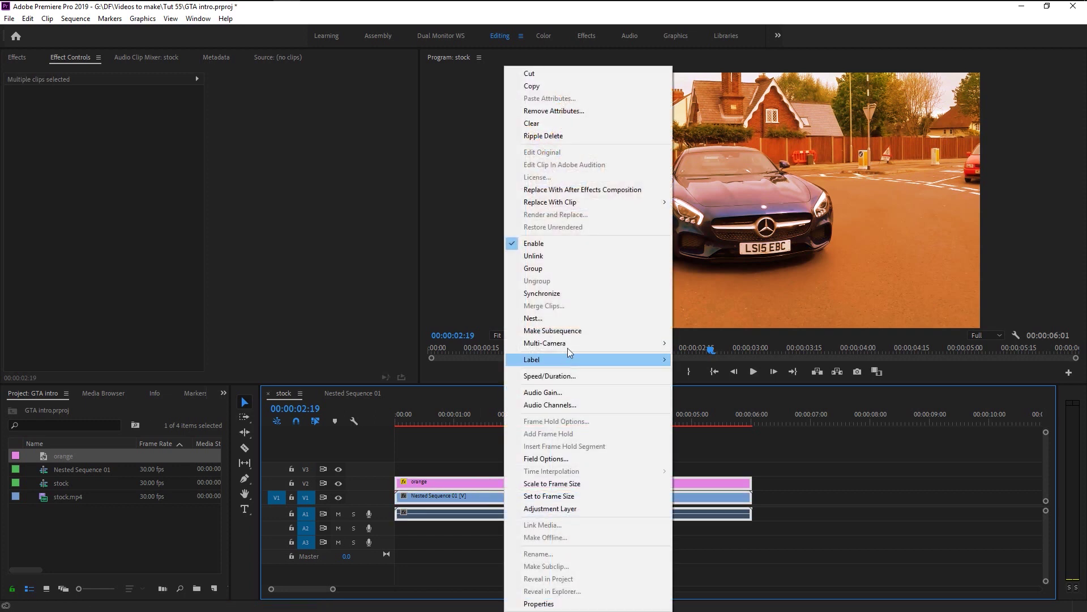
click(579, 317)
key(Return)
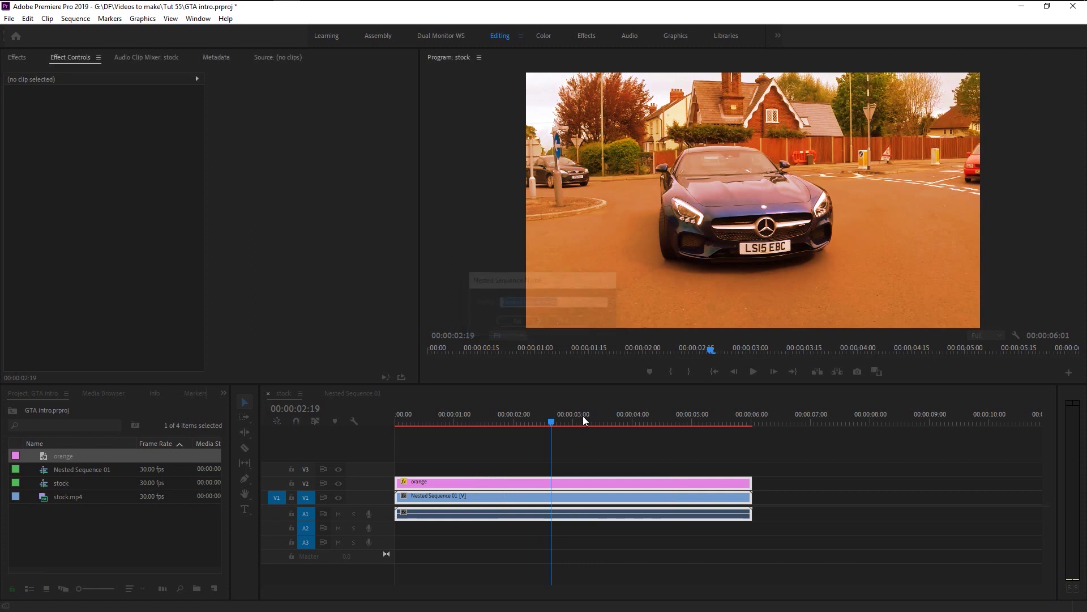
click(453, 494)
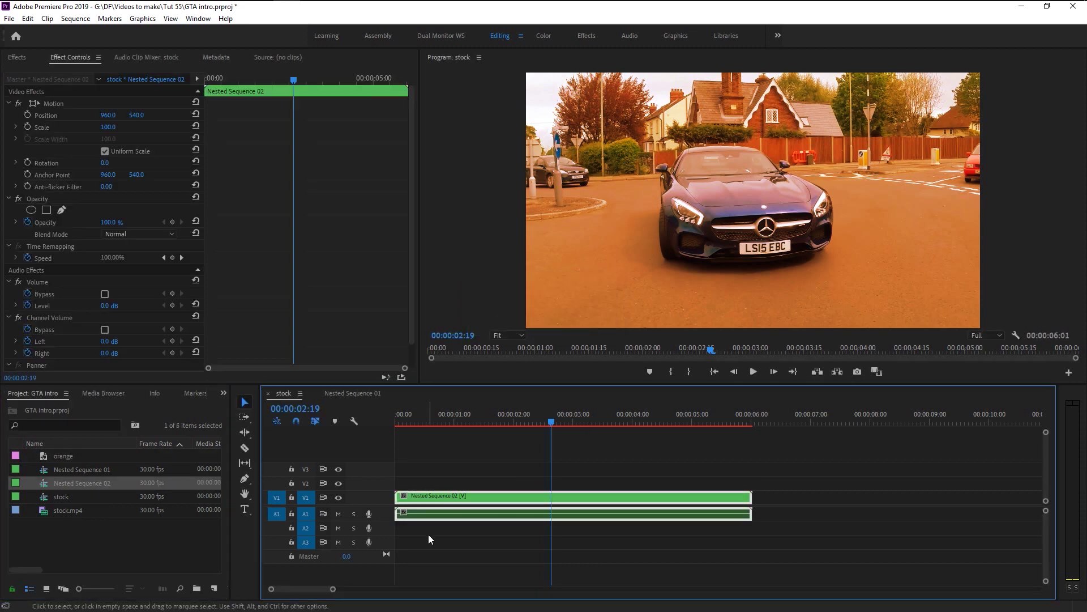
Alt-drag copies of Nested Sequence 02 up onto tracks V2 through V4.
drag(334, 589, 331, 588)
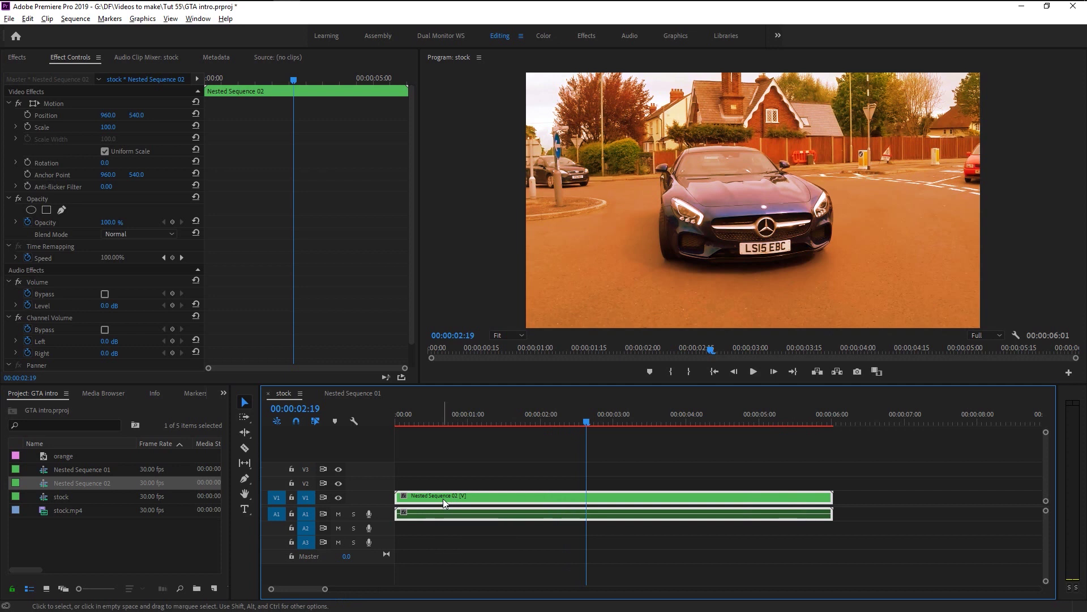
drag(443, 499, 469, 454)
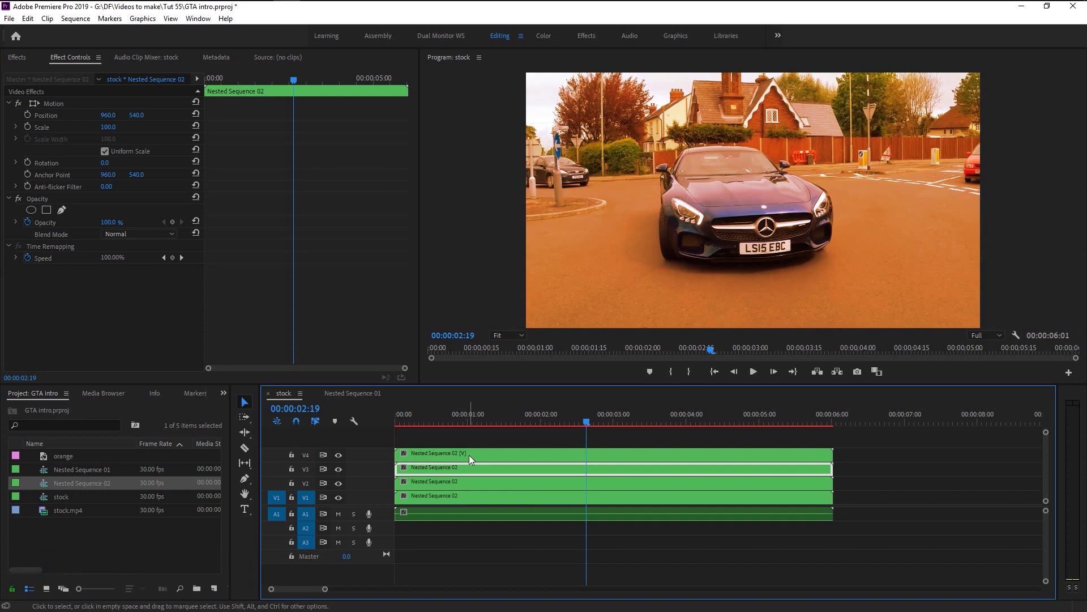
click(469, 454)
Unlink the V4 copy of Nested Sequence 02 from its audio.
click(469, 470)
click(474, 487)
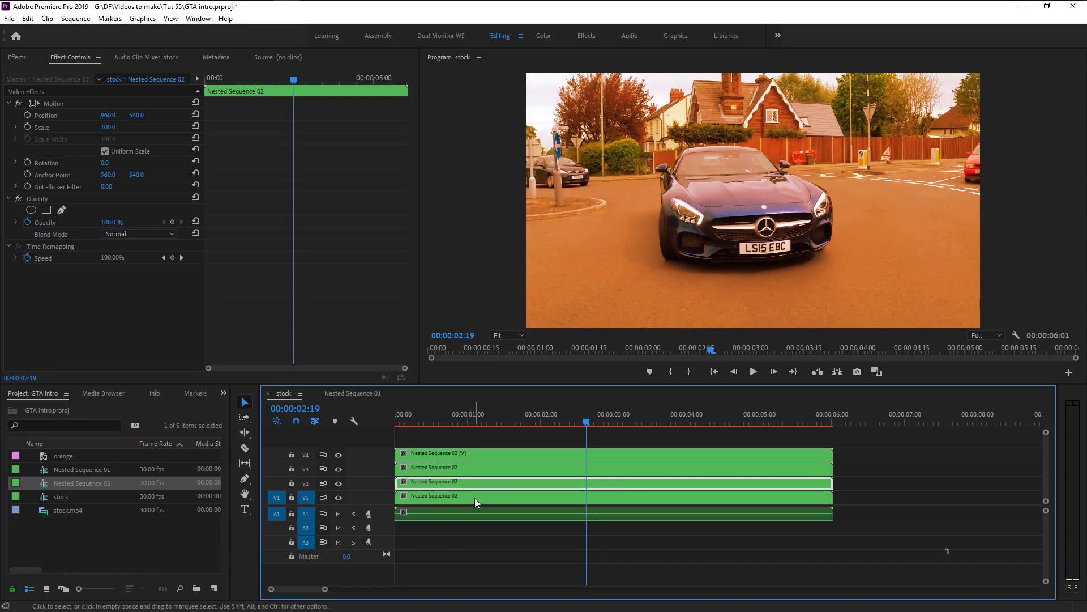
click(474, 498)
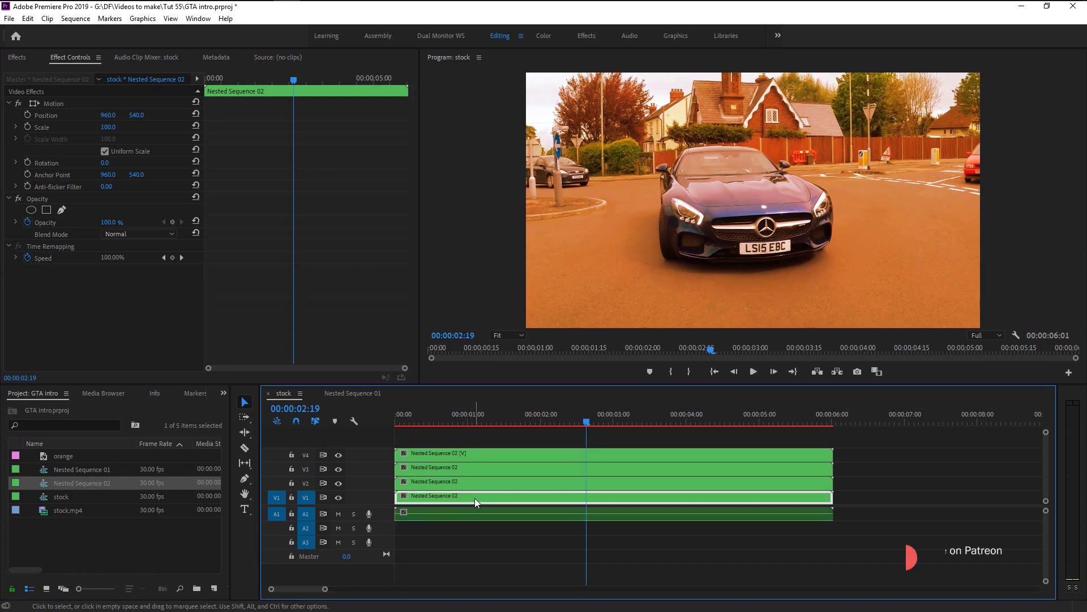
click(491, 452)
right_click(491, 452)
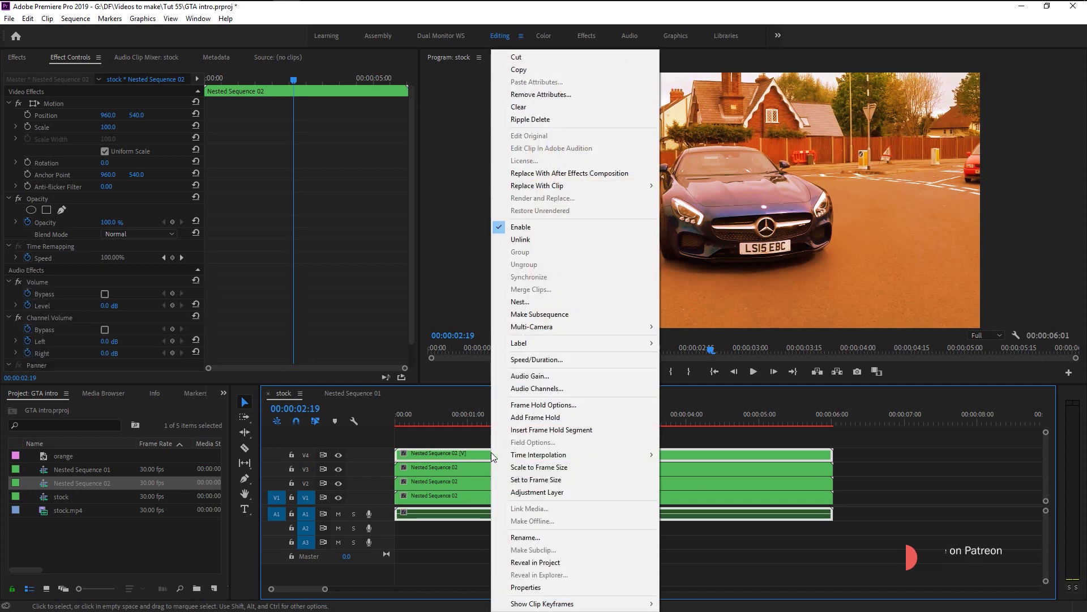
click(519, 239)
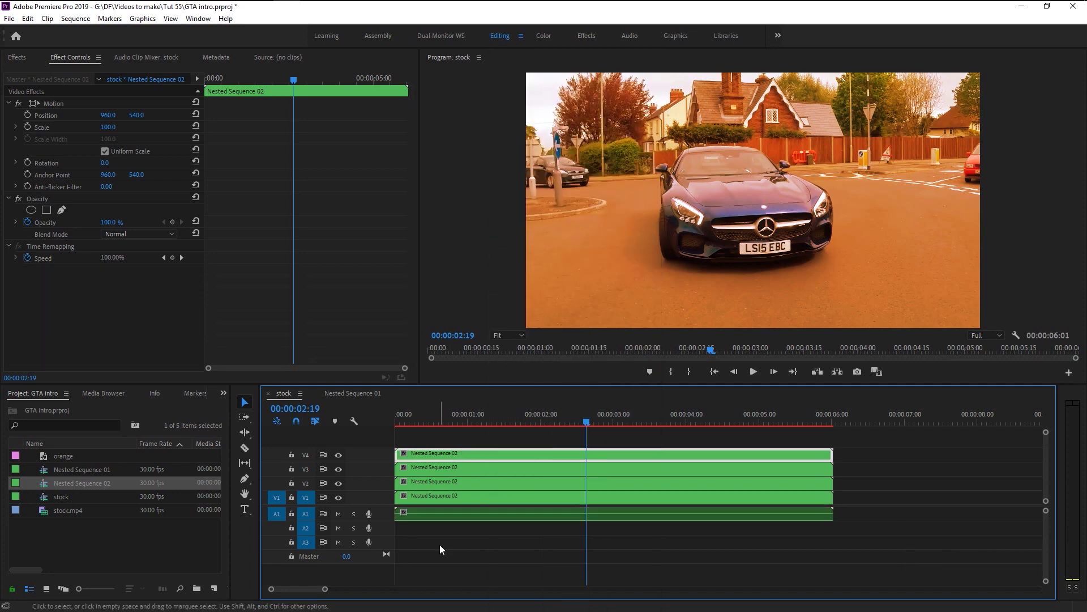
Check each stacked copy on V1–V4 and scrub through the sequence to preview the footage.
click(450, 493)
click(457, 481)
click(463, 467)
click(467, 447)
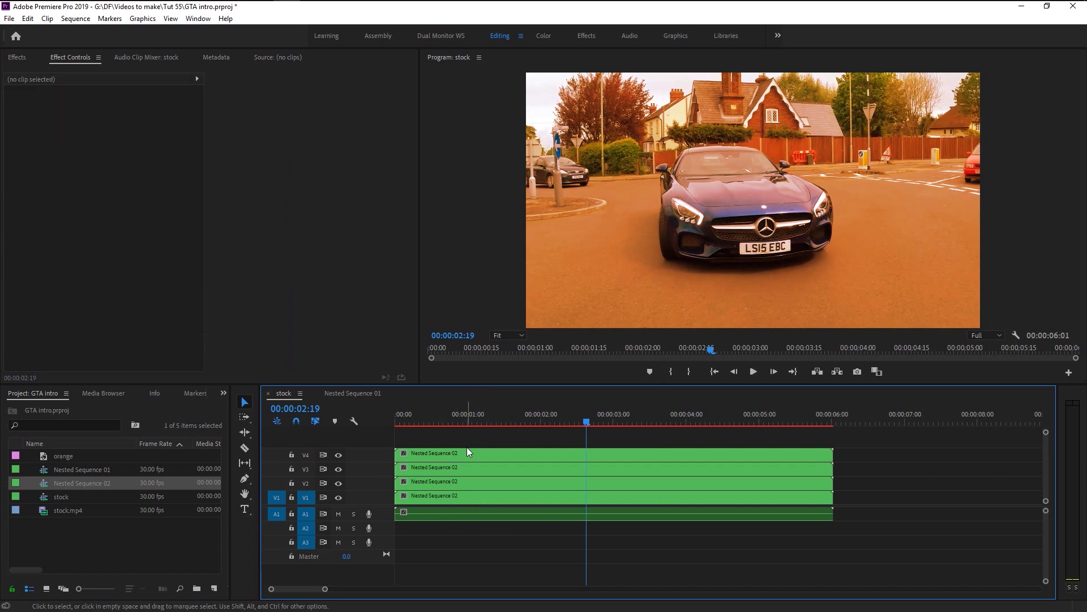
click(468, 450)
click(474, 470)
click(474, 485)
click(463, 492)
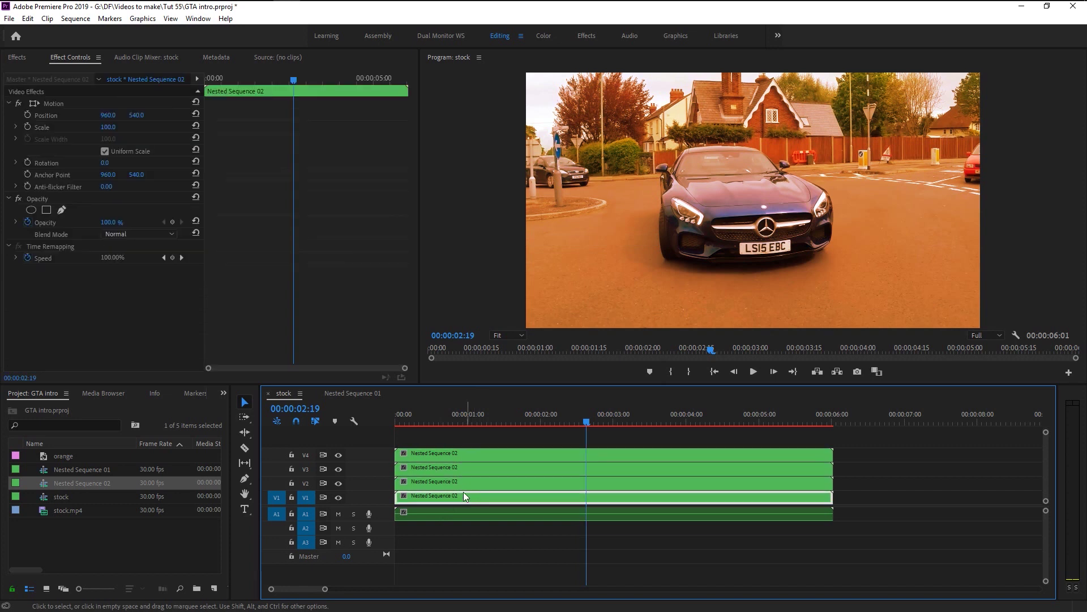
drag(425, 415, 586, 500)
click(438, 481)
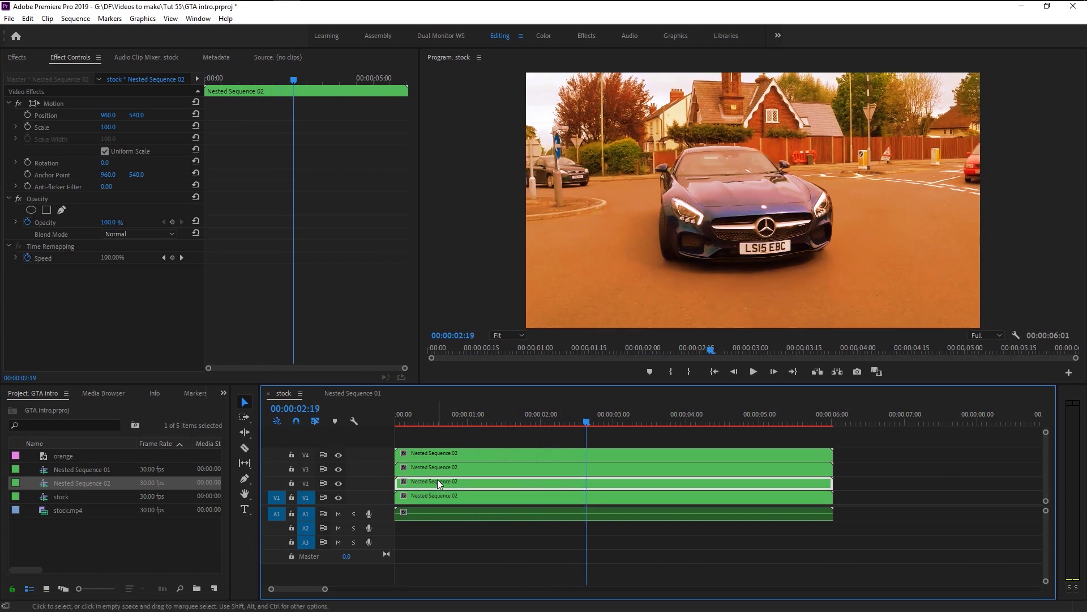
Draw a four-point slanted pen mask on the V2 clip's opacity at the left.
click(67, 212)
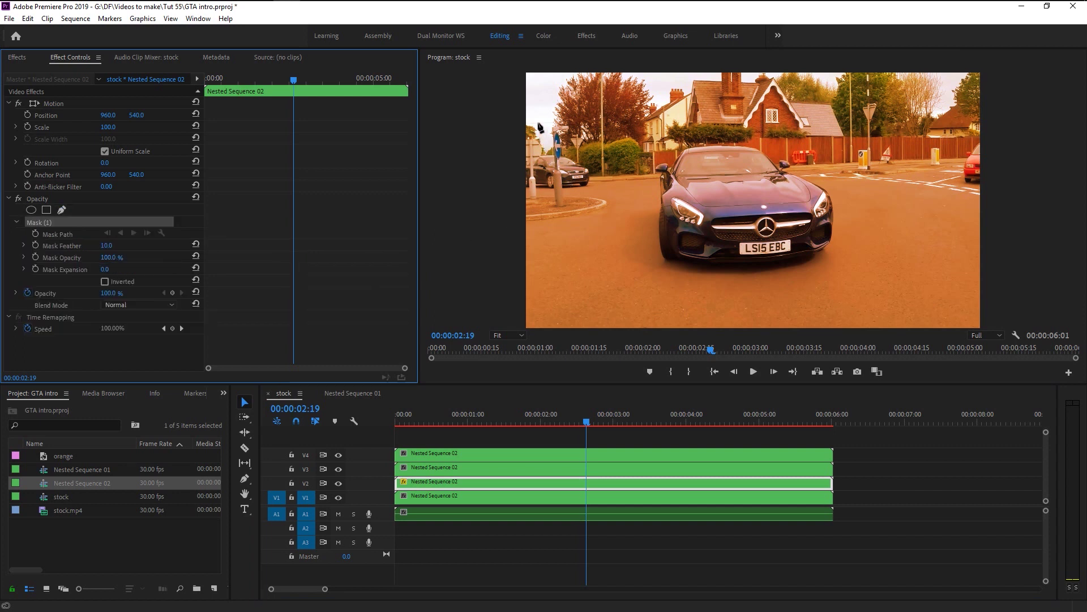
click(540, 97)
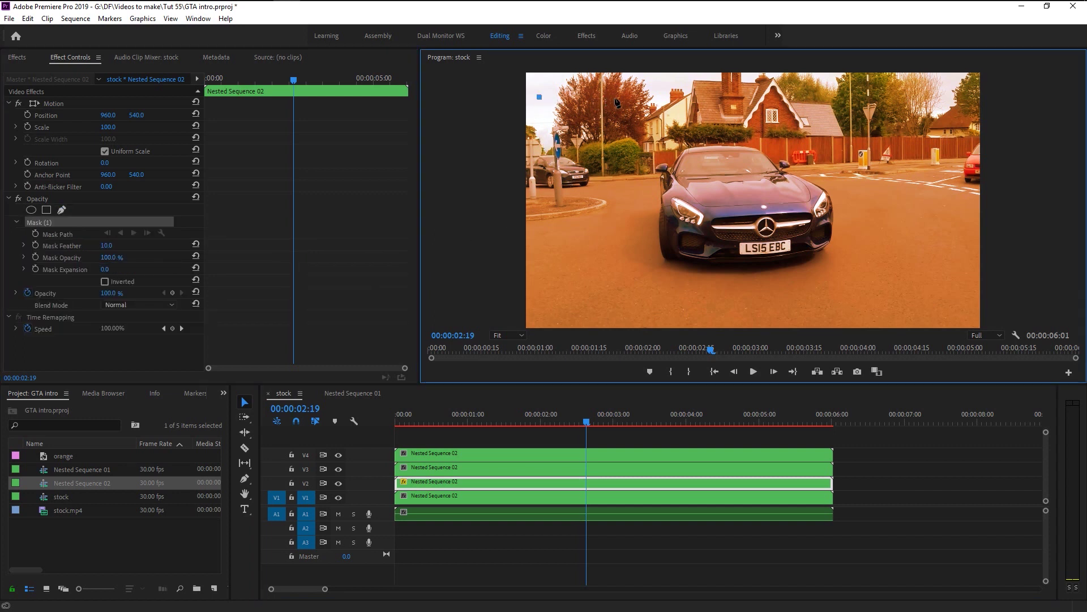
click(616, 97)
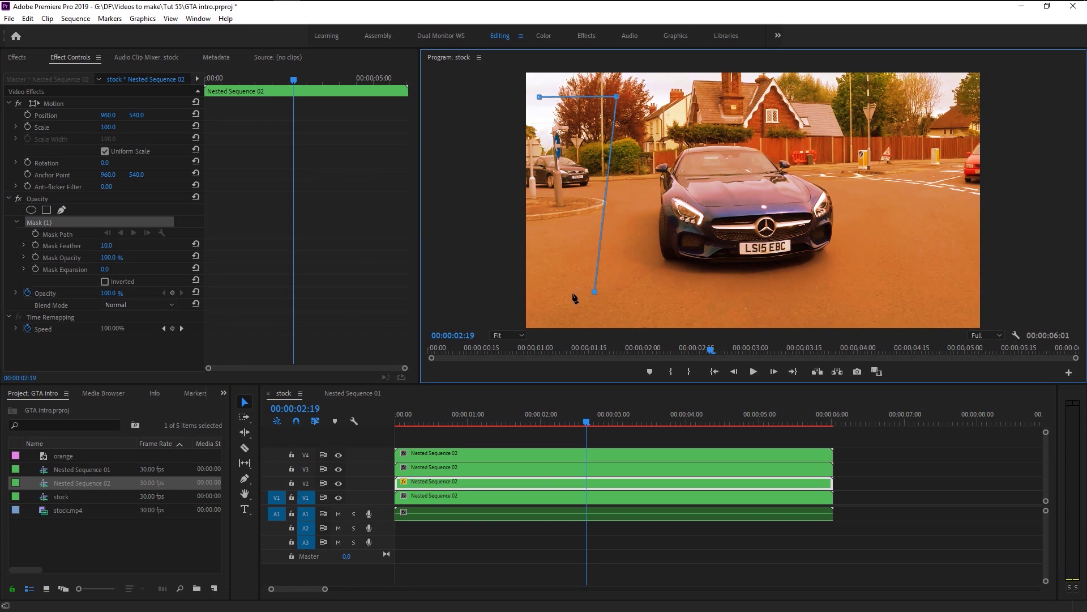
click(572, 293)
click(538, 97)
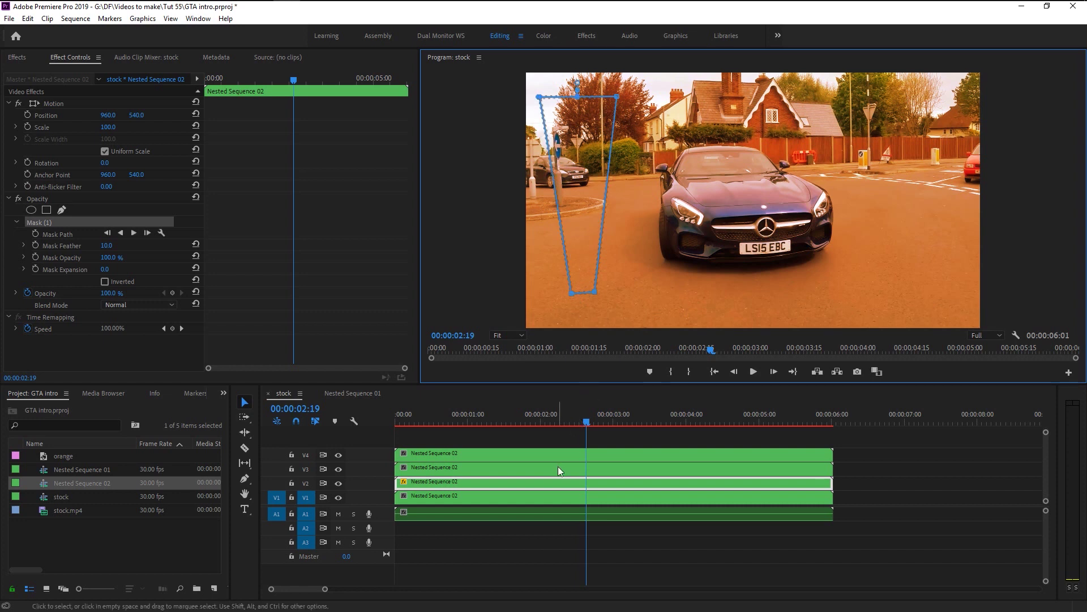
Hide tracks V3 and V4 and set the V2 mask feather to 2.
click(338, 496)
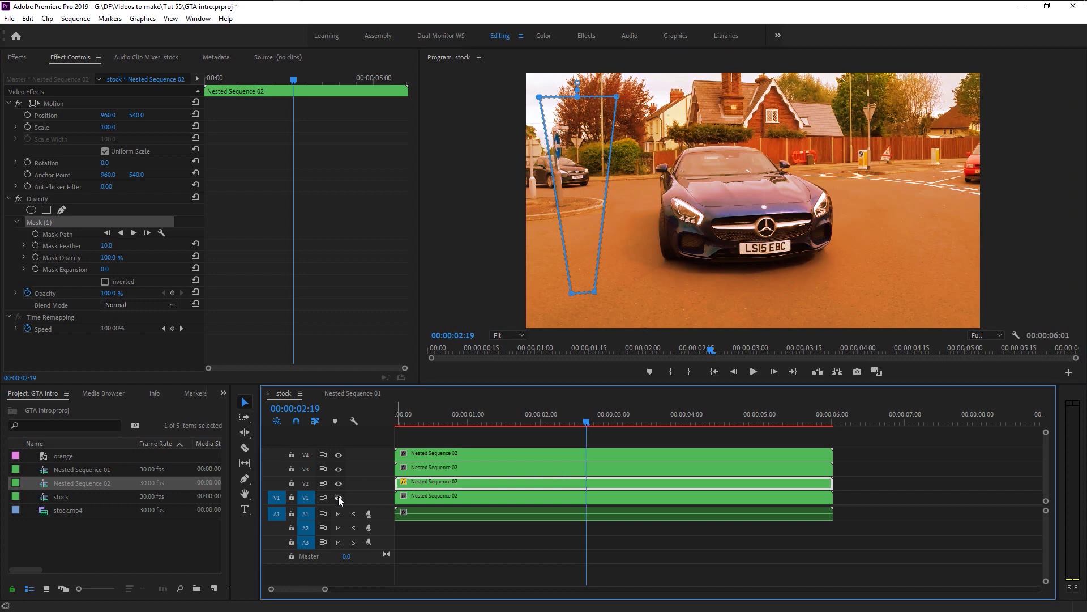
click(342, 467)
click(341, 454)
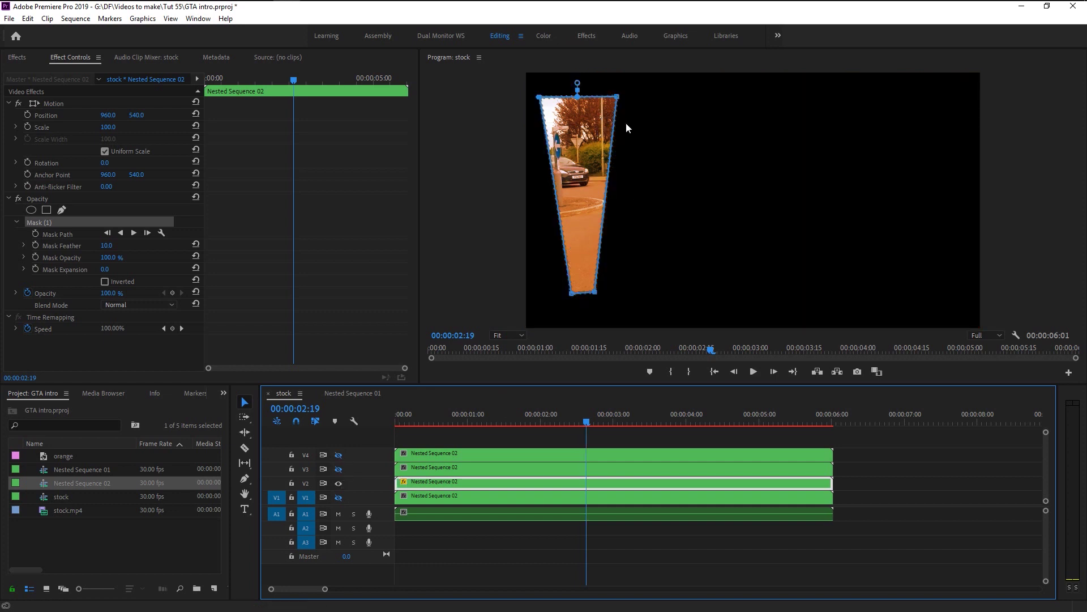
click(484, 473)
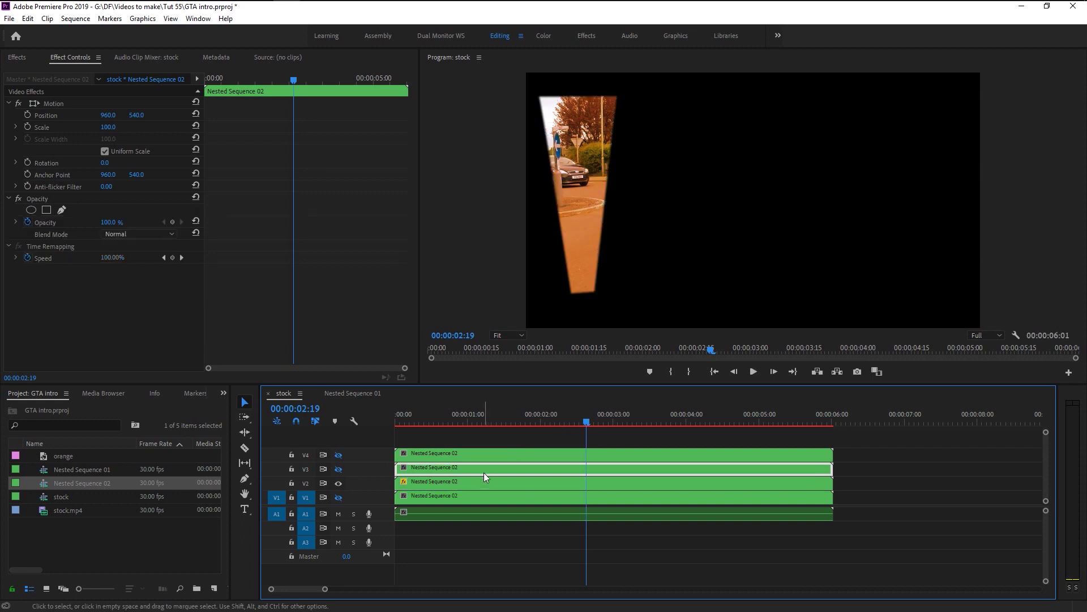
click(472, 487)
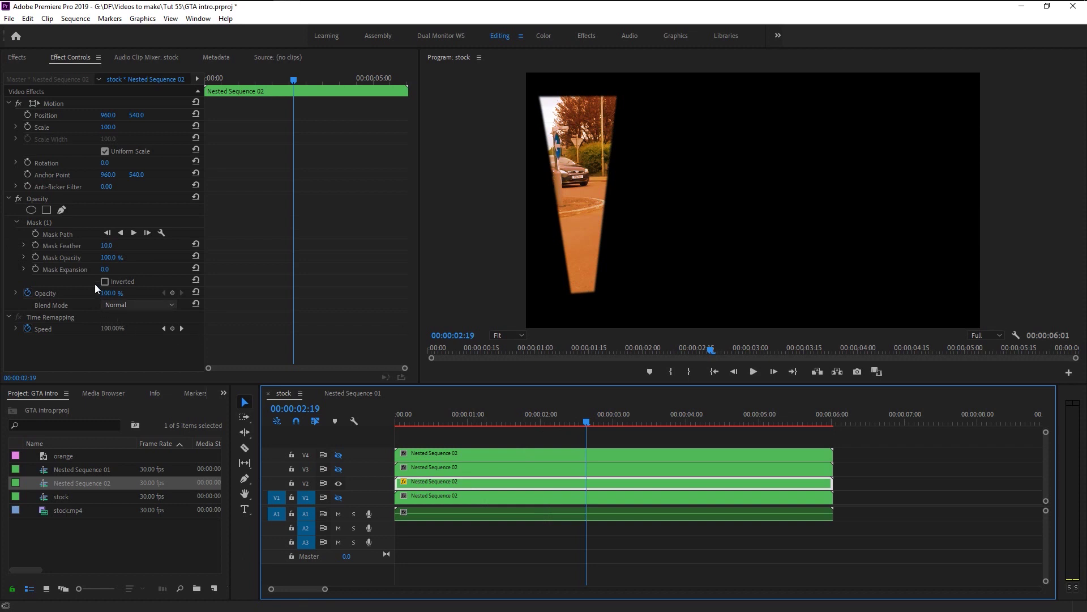
click(107, 245)
text(2)
key(Return)
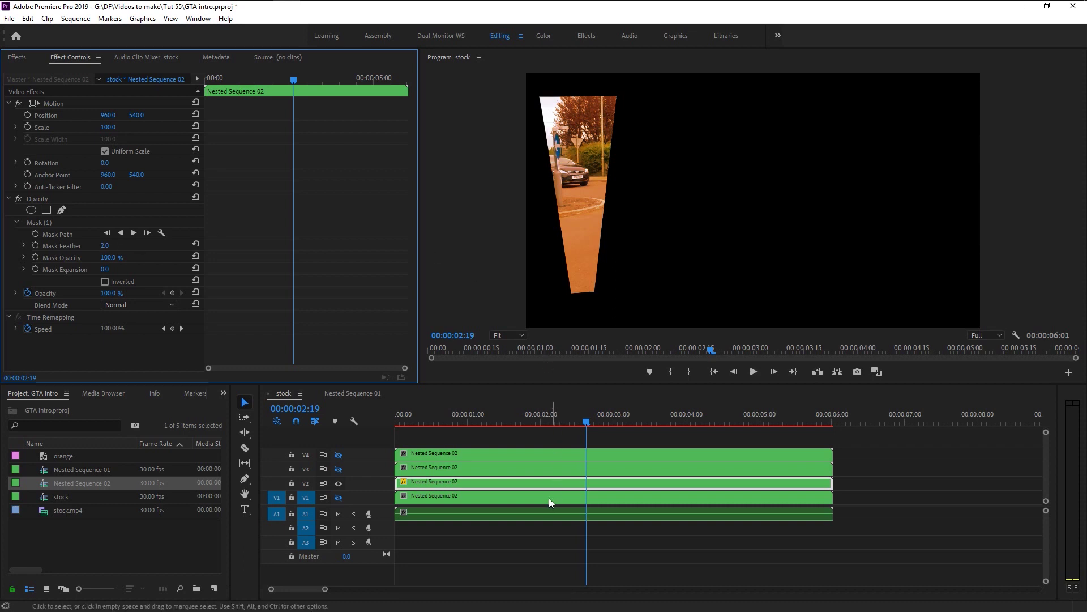
Draw a four-point slanted opacity mask on the V3 clip right of the first panel.
click(532, 470)
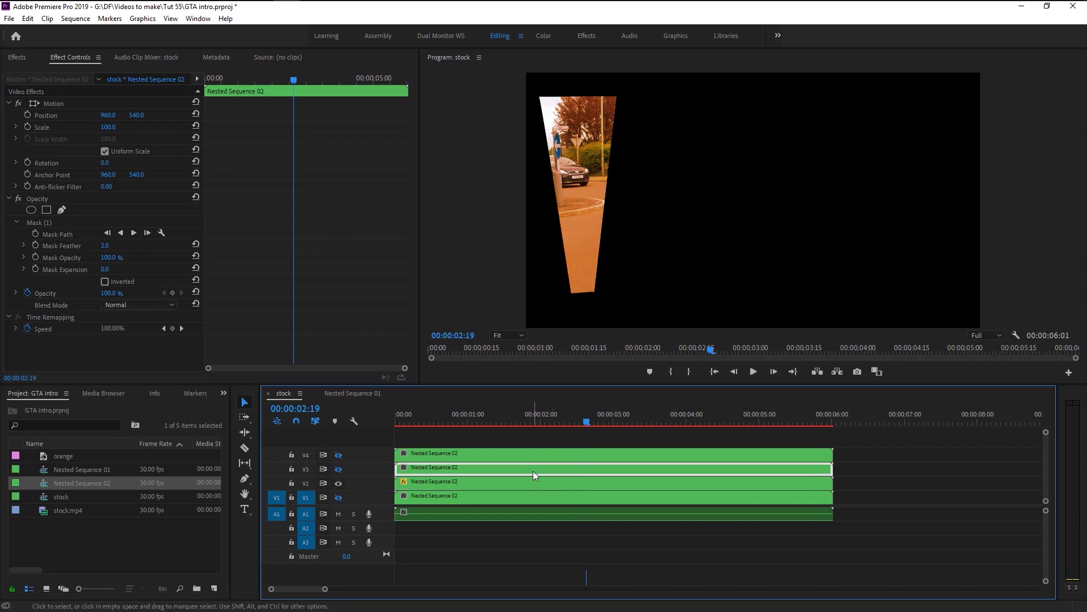
click(338, 470)
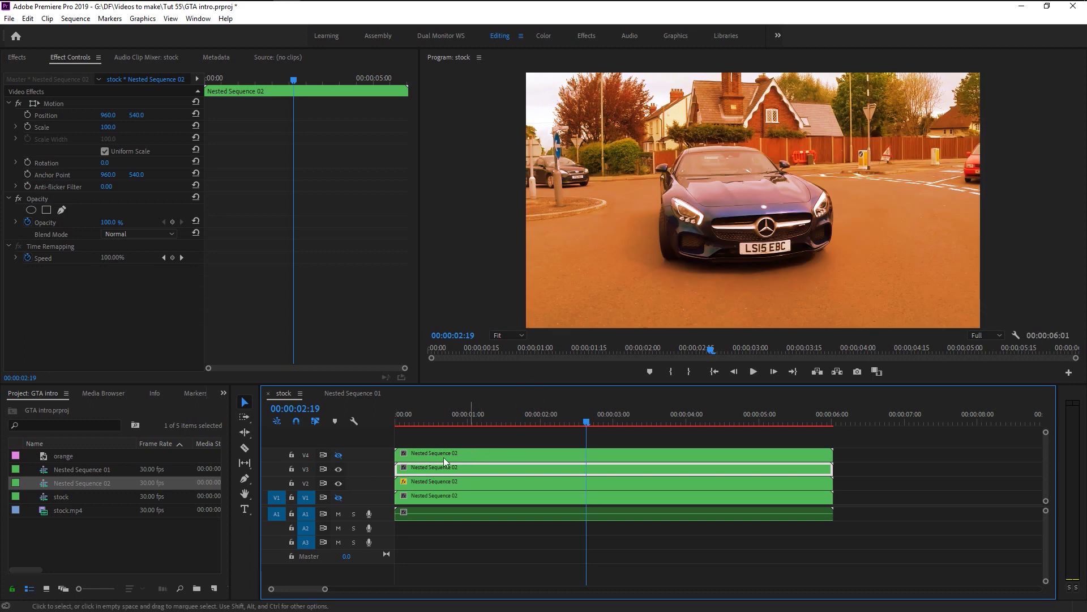
click(340, 469)
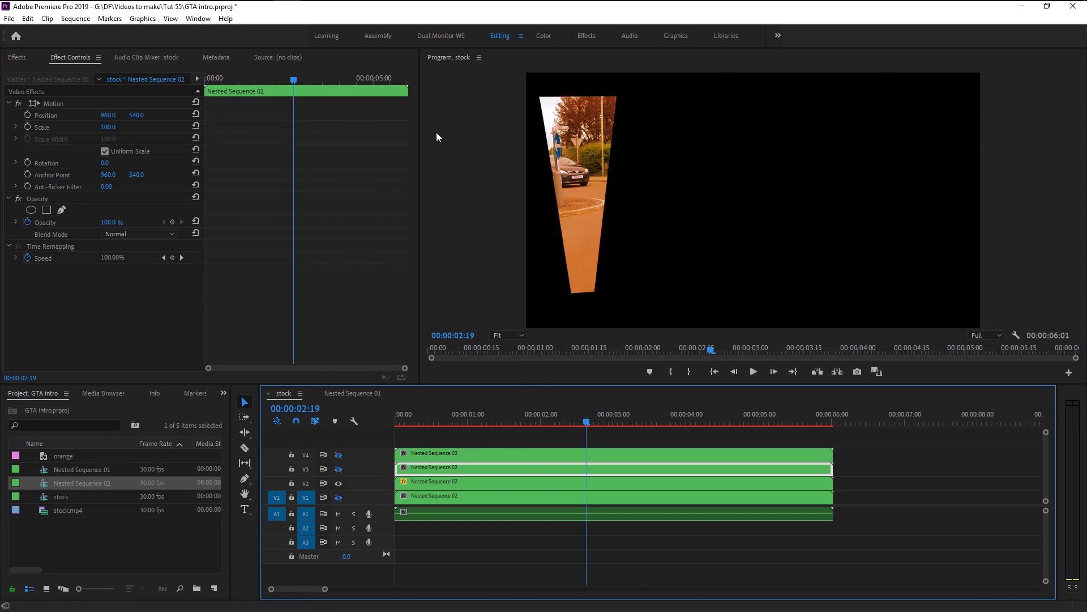
click(61, 209)
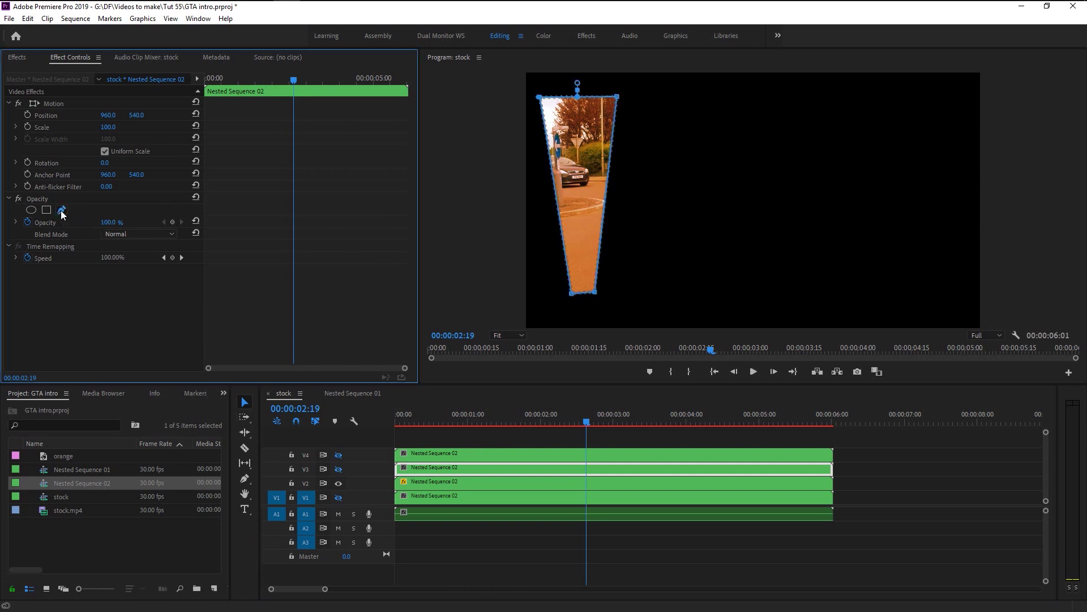
click(637, 84)
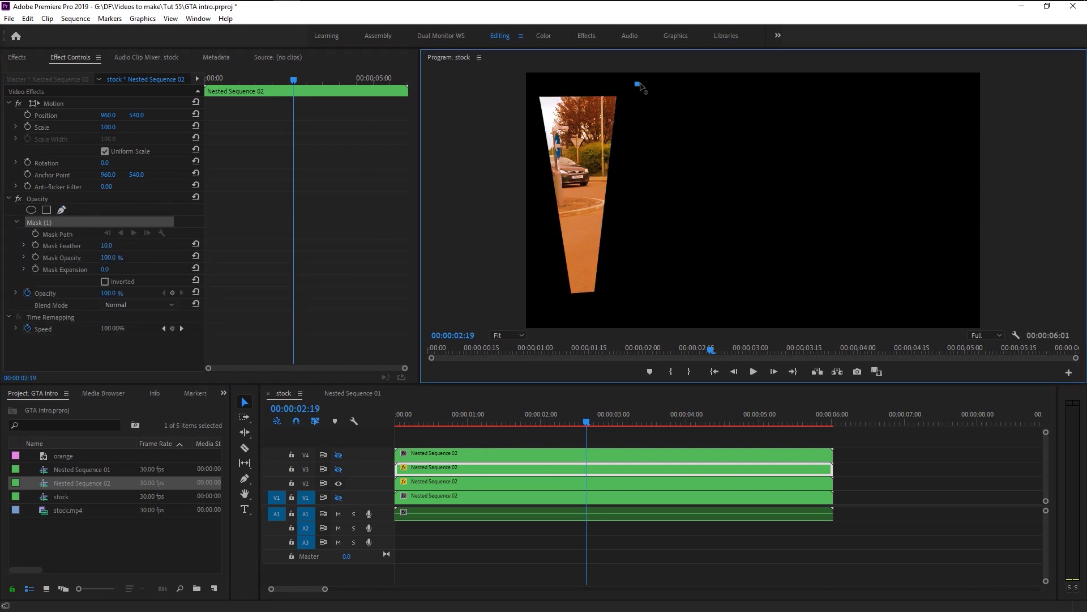
click(684, 86)
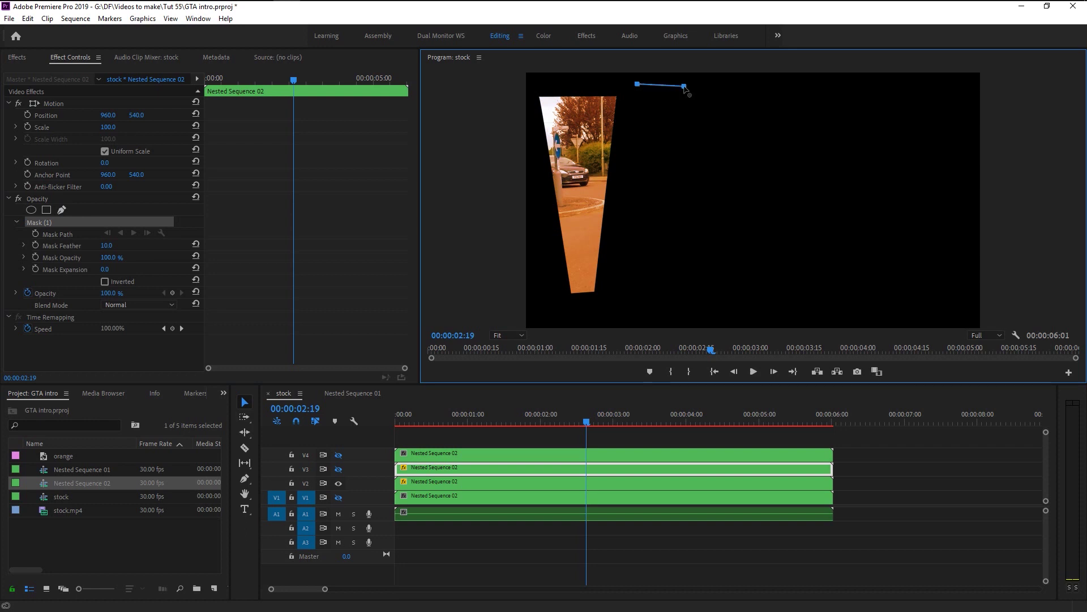
click(703, 301)
click(607, 295)
click(637, 84)
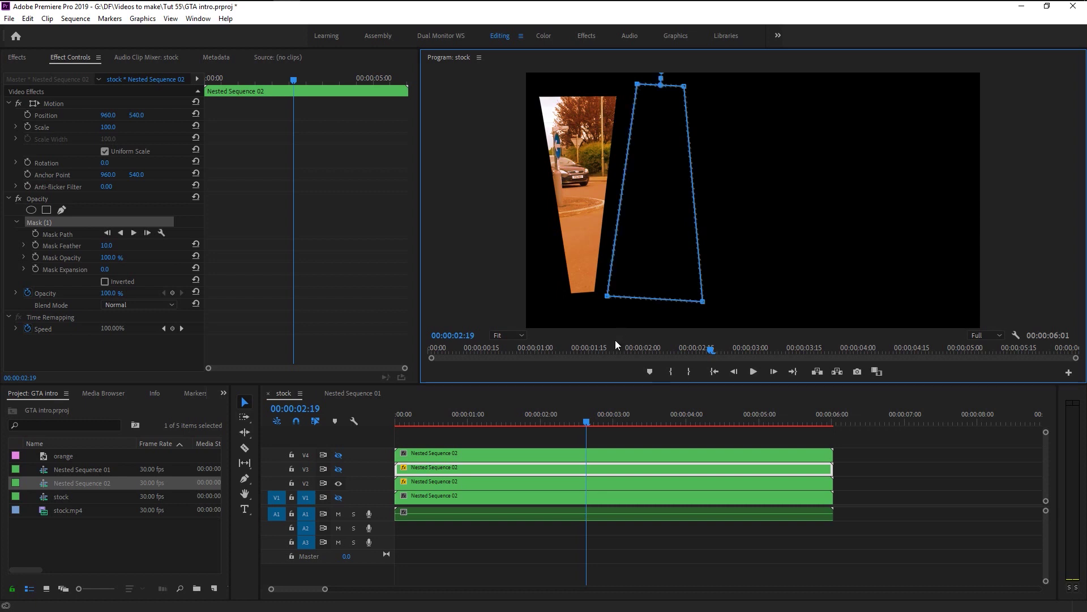
Show track V3 again and set its mask feather to 2.
click(340, 469)
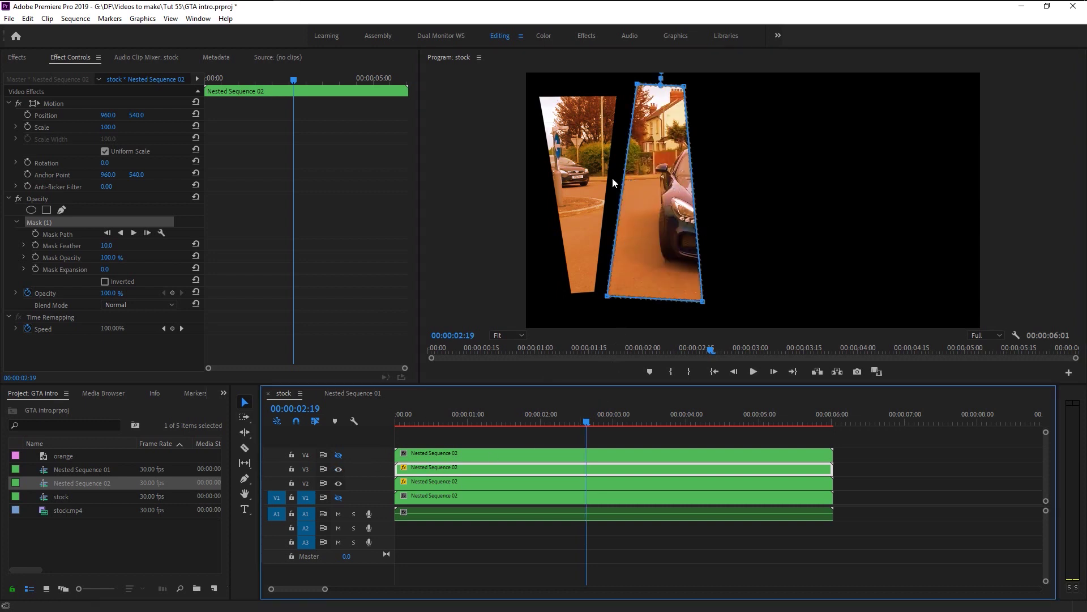
click(685, 553)
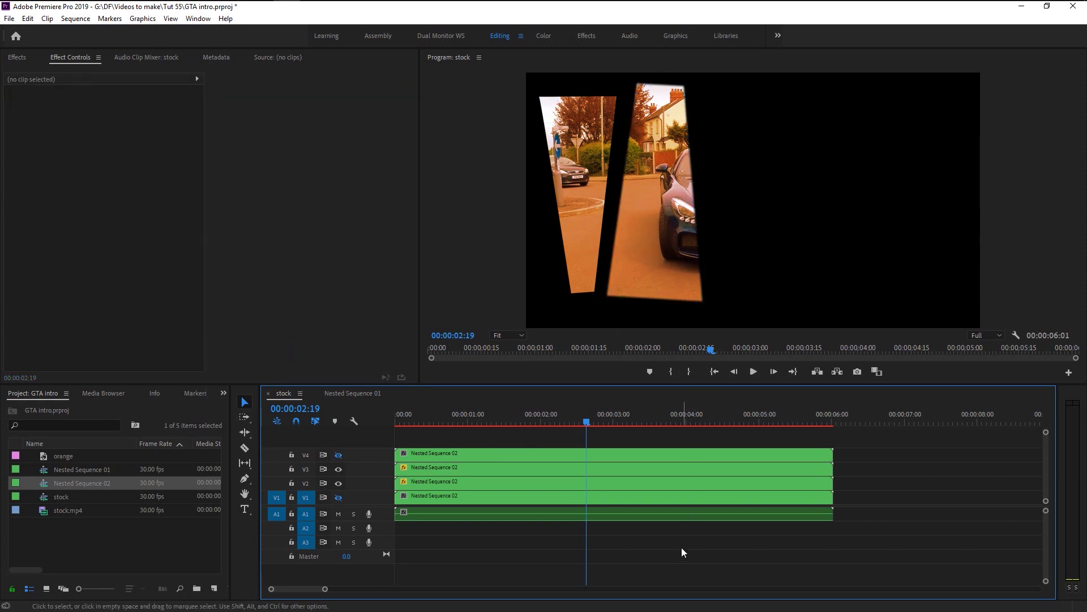
click(602, 469)
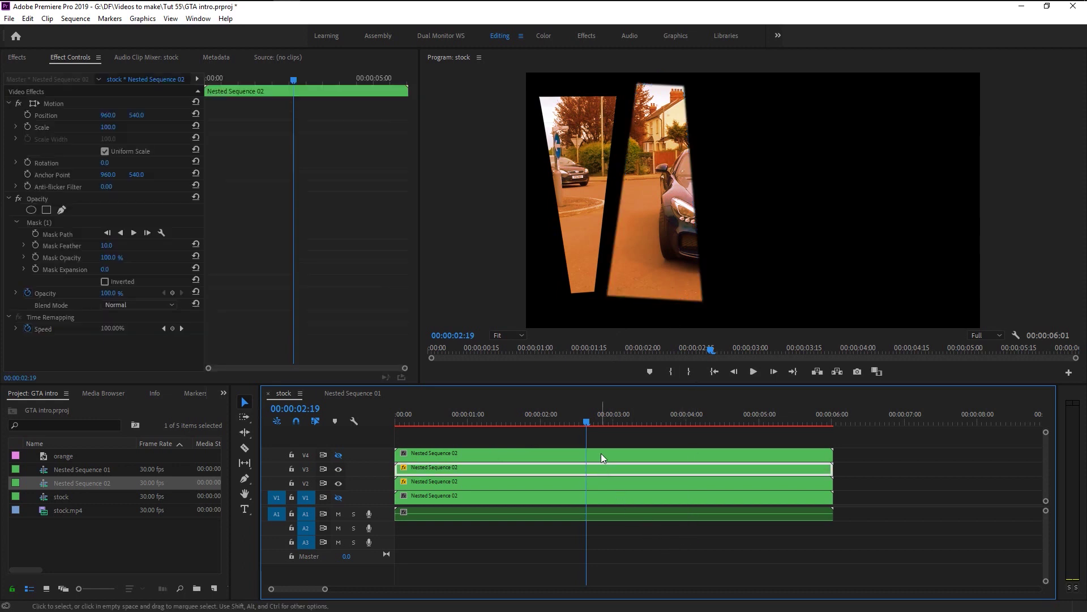
click(115, 244)
text(2)
key(Return)
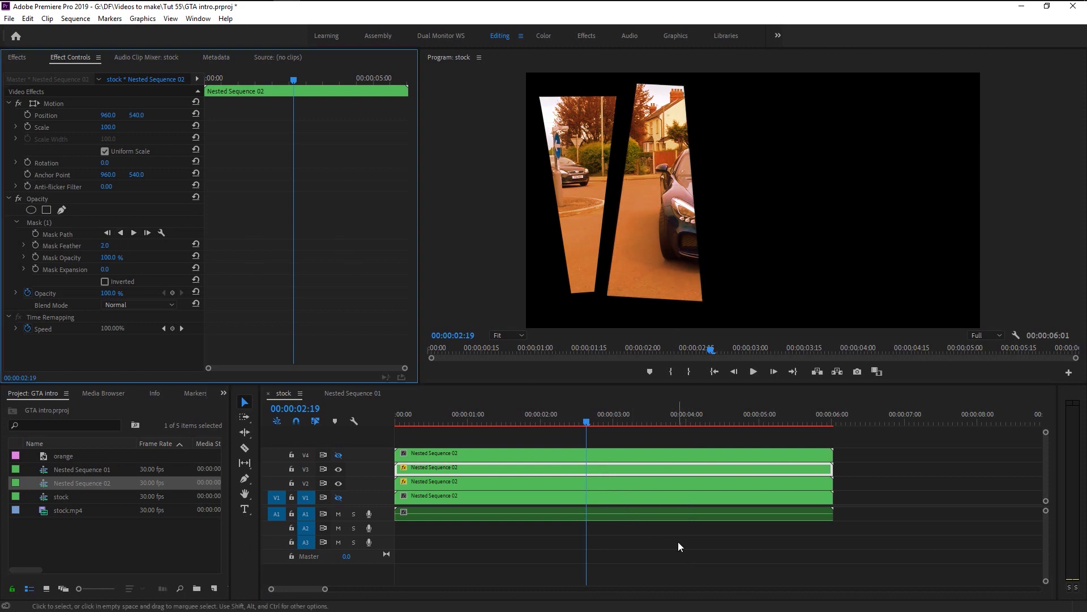
click(596, 454)
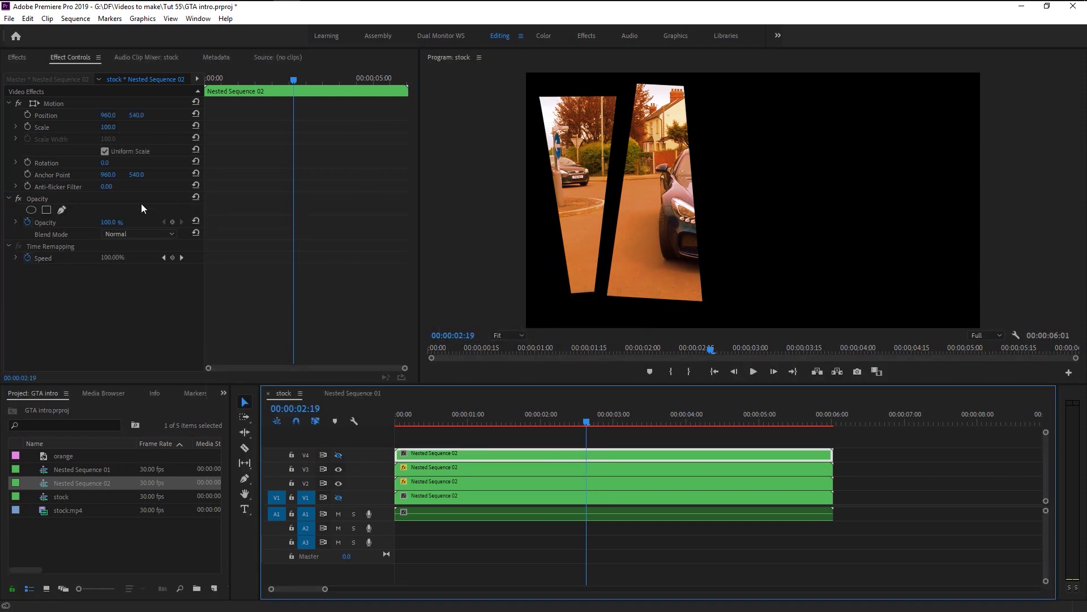
Draw a four-point slanted opacity mask on the V4 clip right of the second panel.
click(61, 209)
click(702, 117)
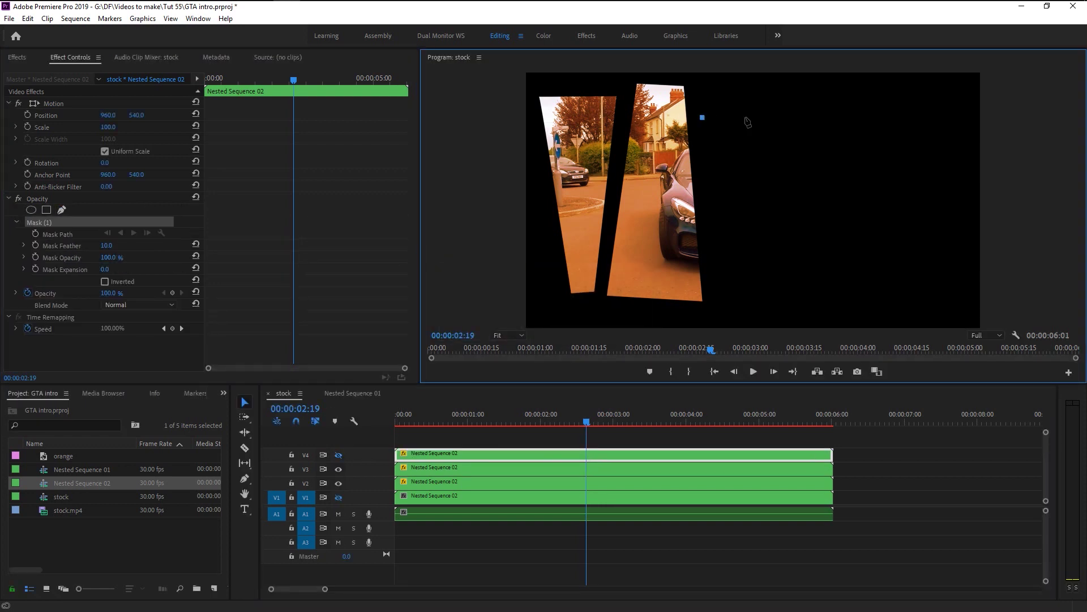
click(768, 114)
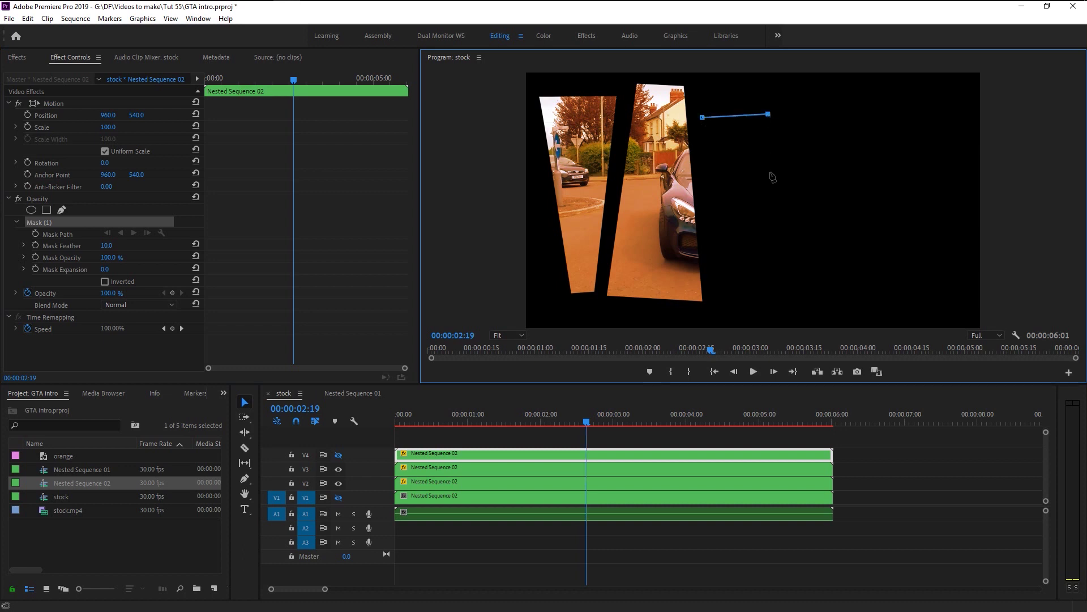
click(808, 283)
click(718, 308)
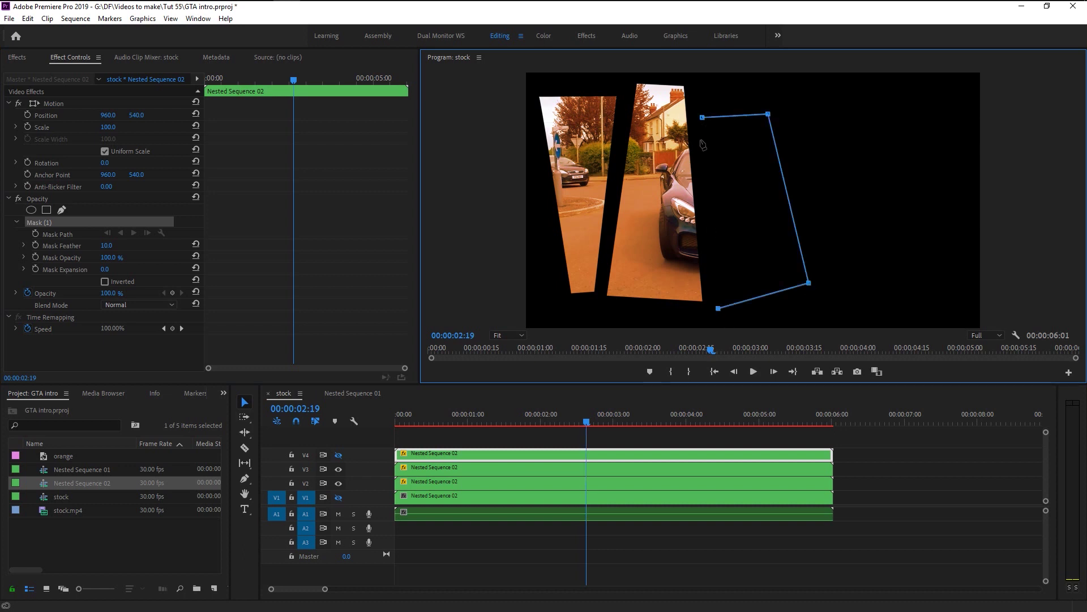
click(702, 118)
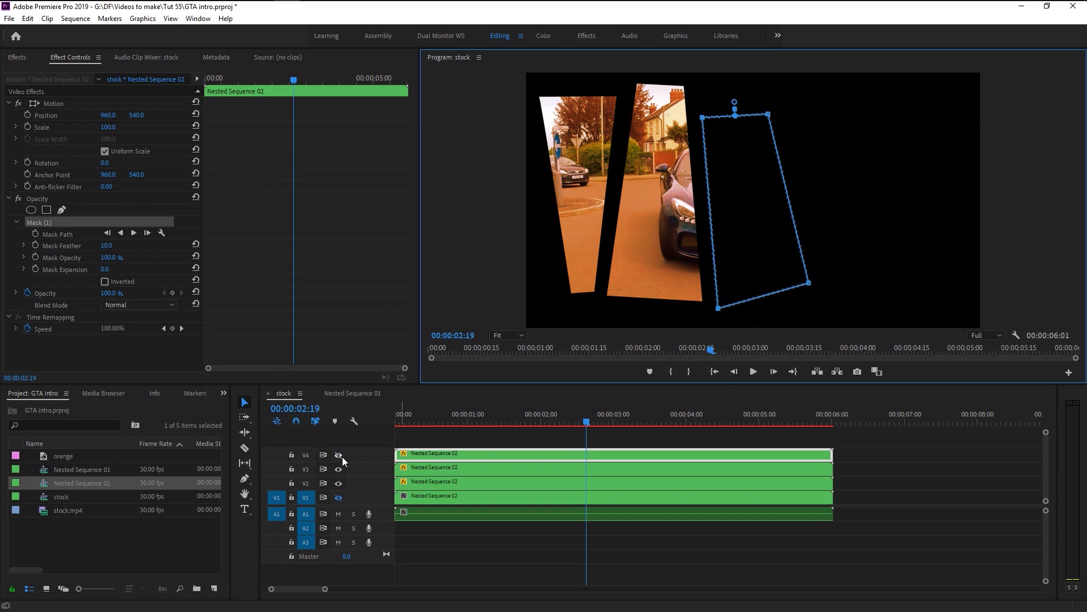
Set the V4 mask feather to 2 and show track V4 again.
click(116, 244)
text(2)
key(Return)
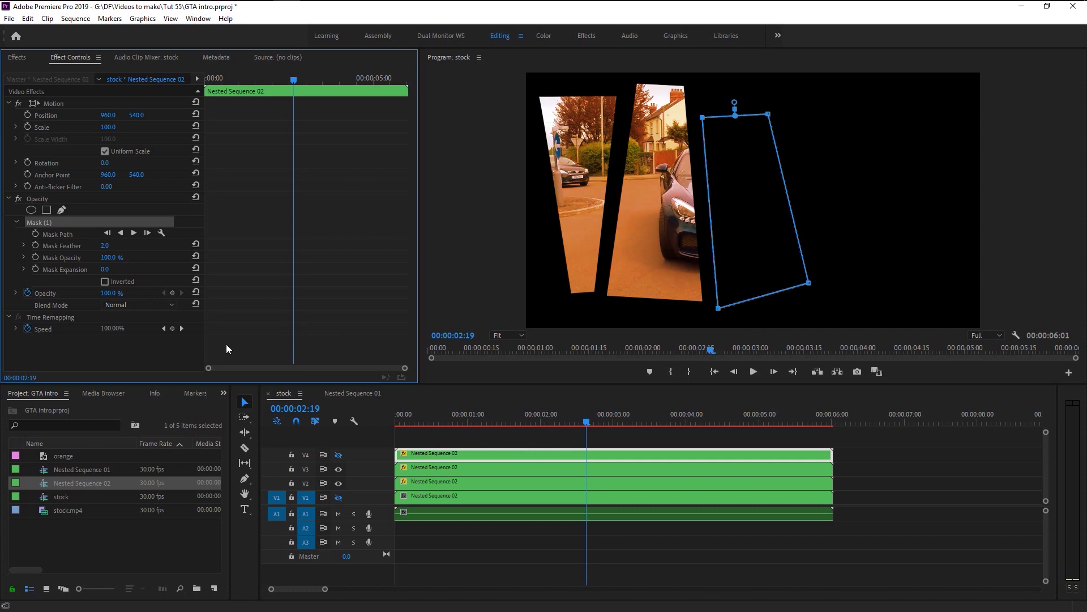
click(339, 453)
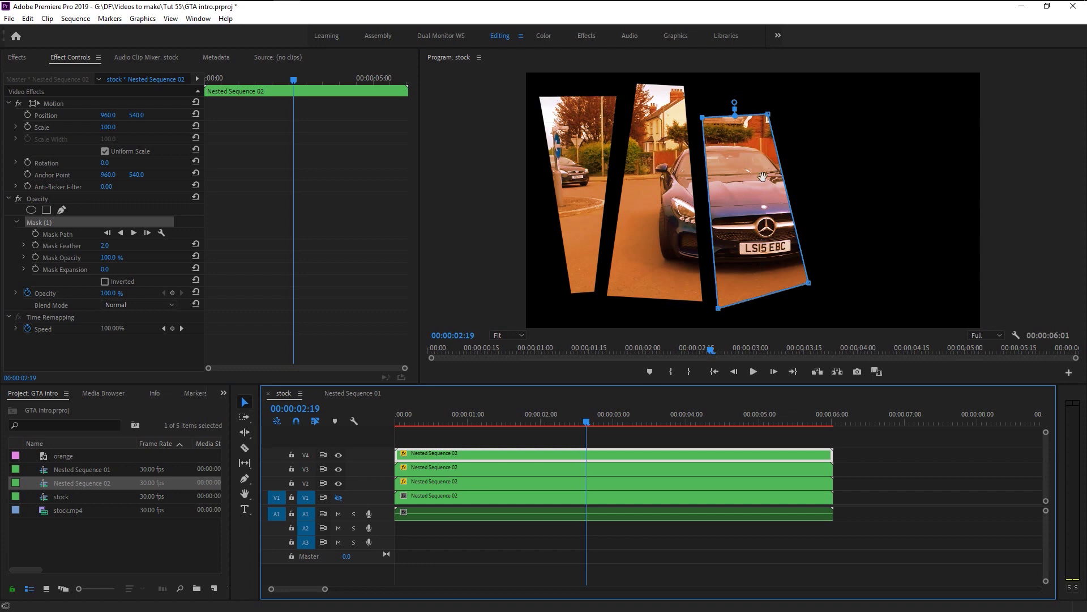
Shift the right panel's mask up-left and reshape the middle panel's mask corners.
click(737, 210)
drag(737, 210, 731, 206)
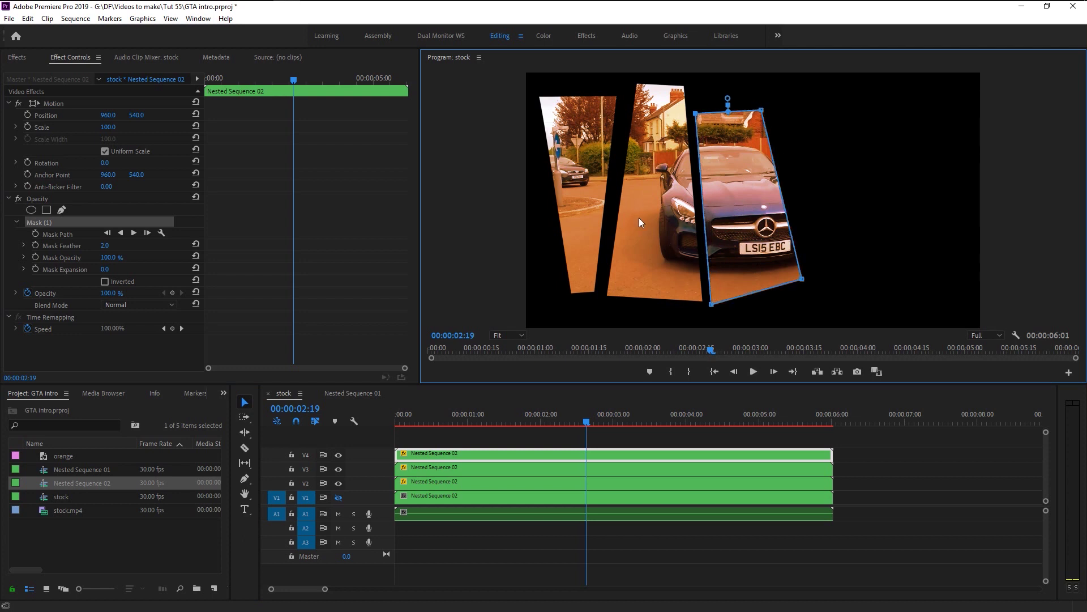
click(535, 467)
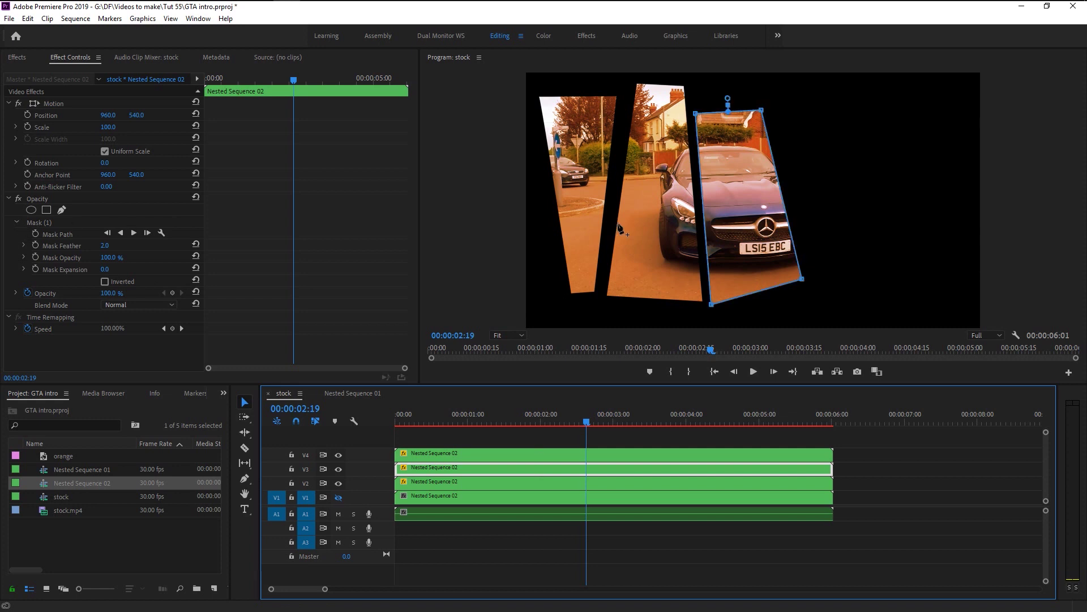
click(38, 222)
click(658, 223)
drag(658, 223, 654, 223)
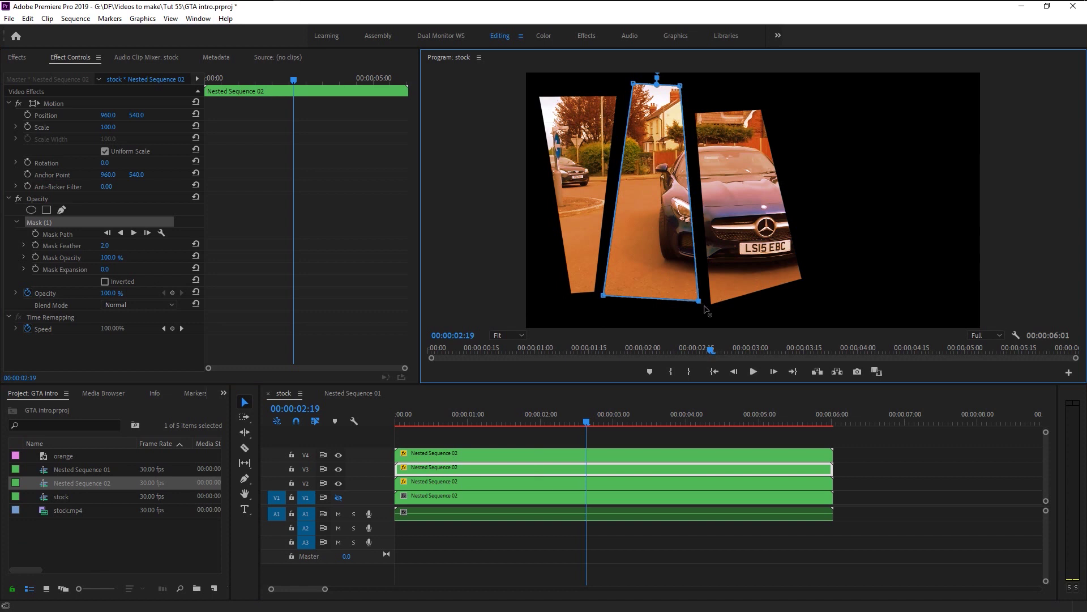
drag(705, 308, 710, 313)
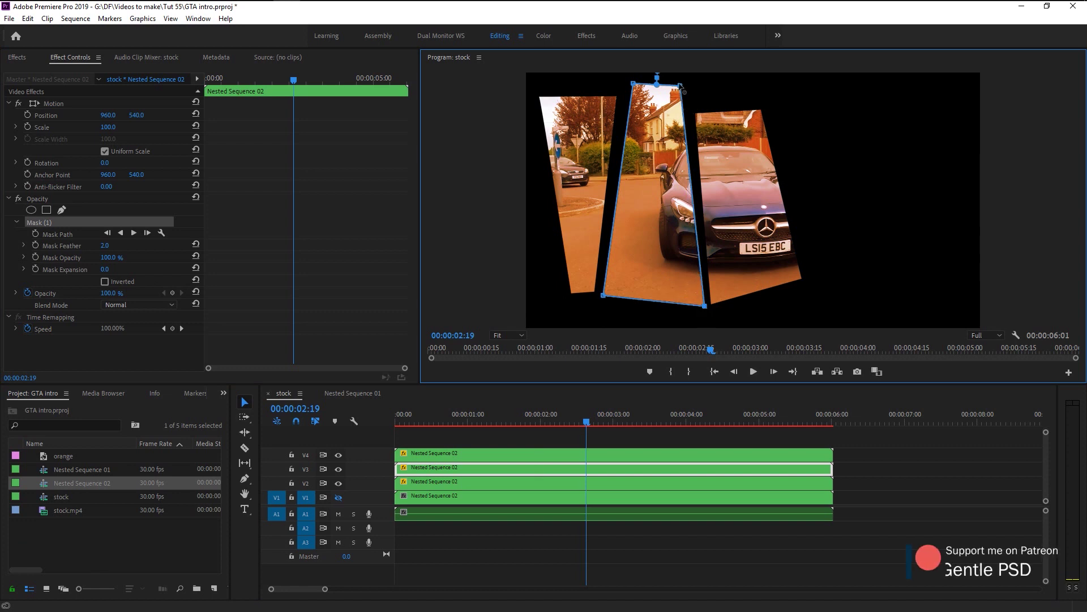
drag(681, 86, 683, 93)
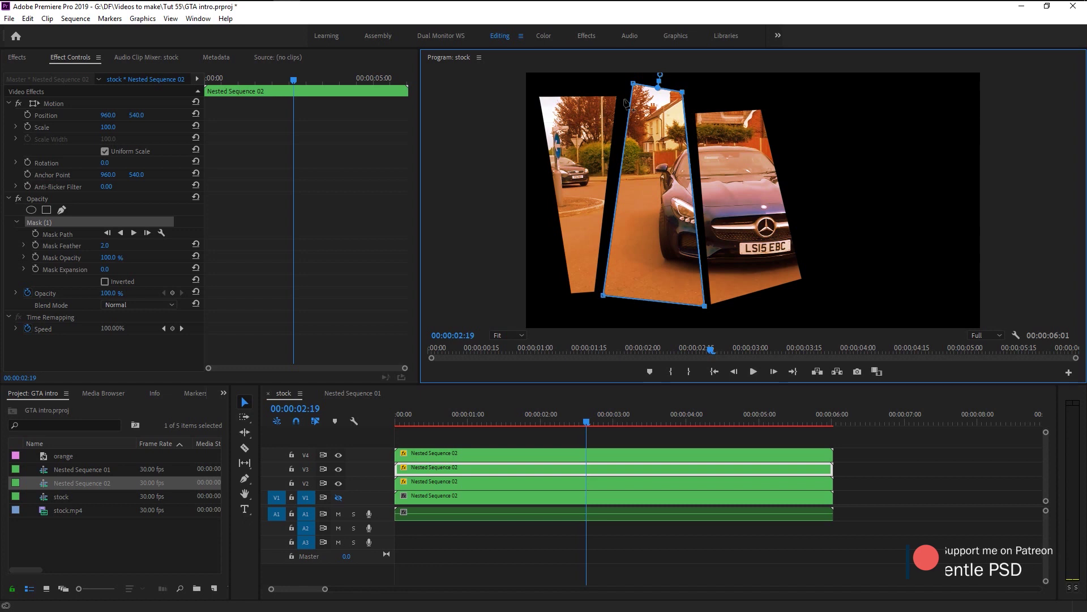
drag(633, 84, 627, 81)
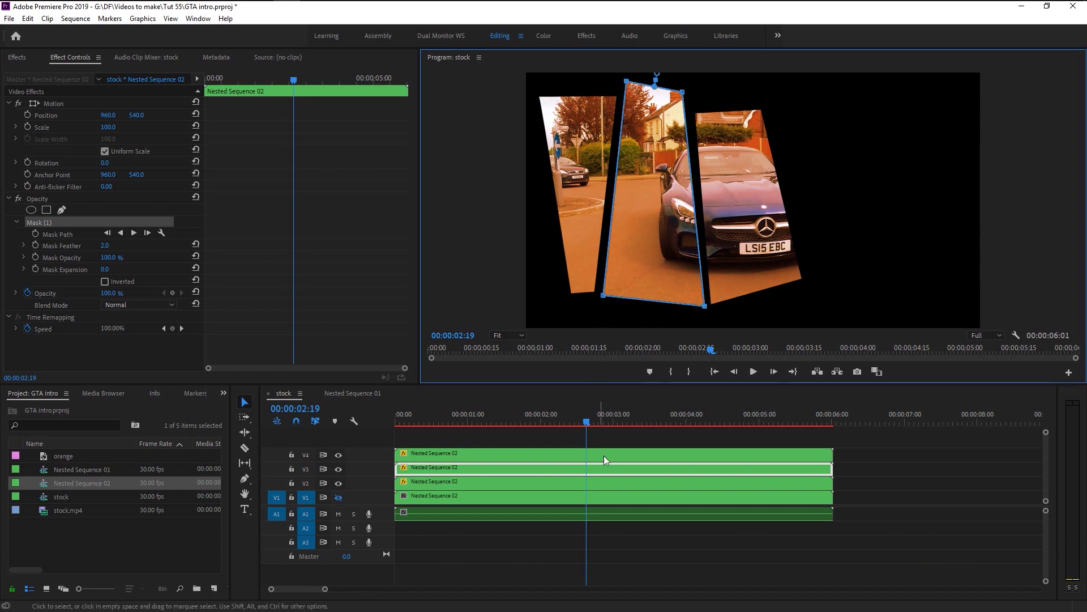
Lower the bottom-right corner of the left panel's mask.
click(605, 480)
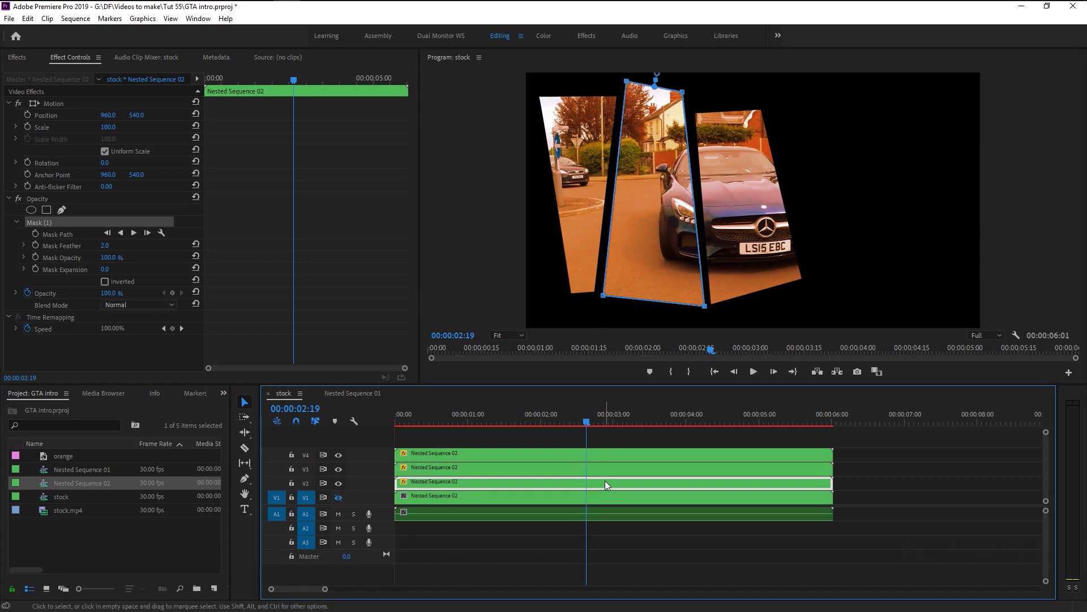
click(50, 224)
click(596, 294)
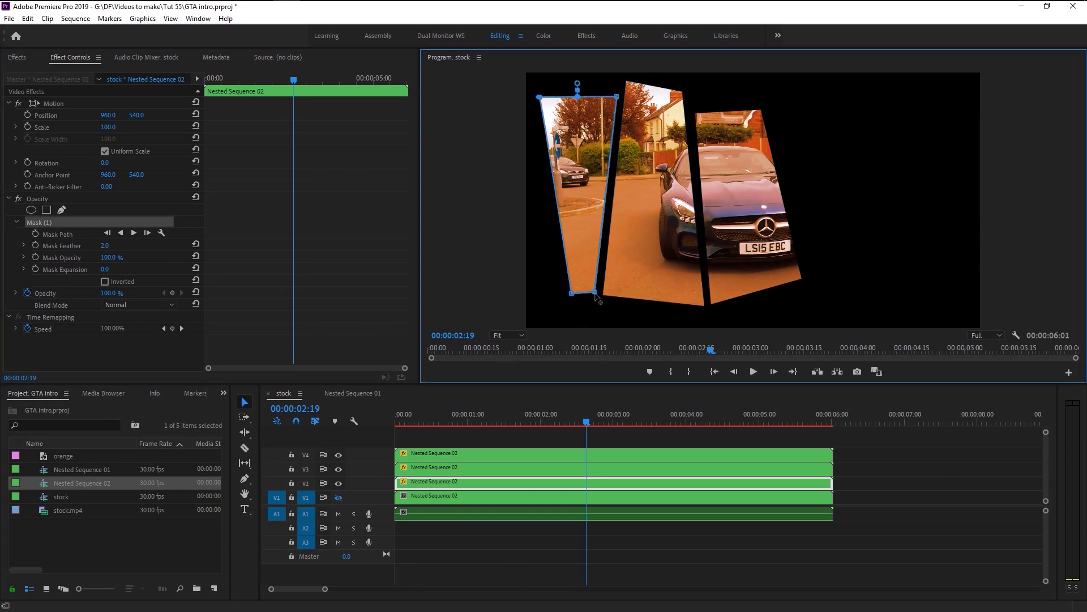
drag(596, 295, 597, 300)
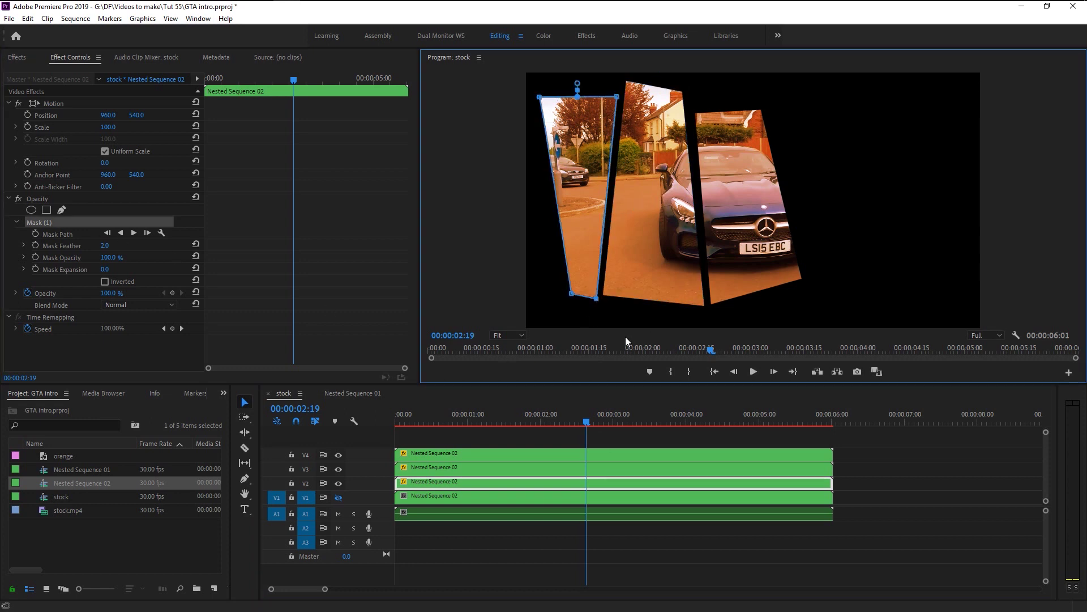
click(623, 497)
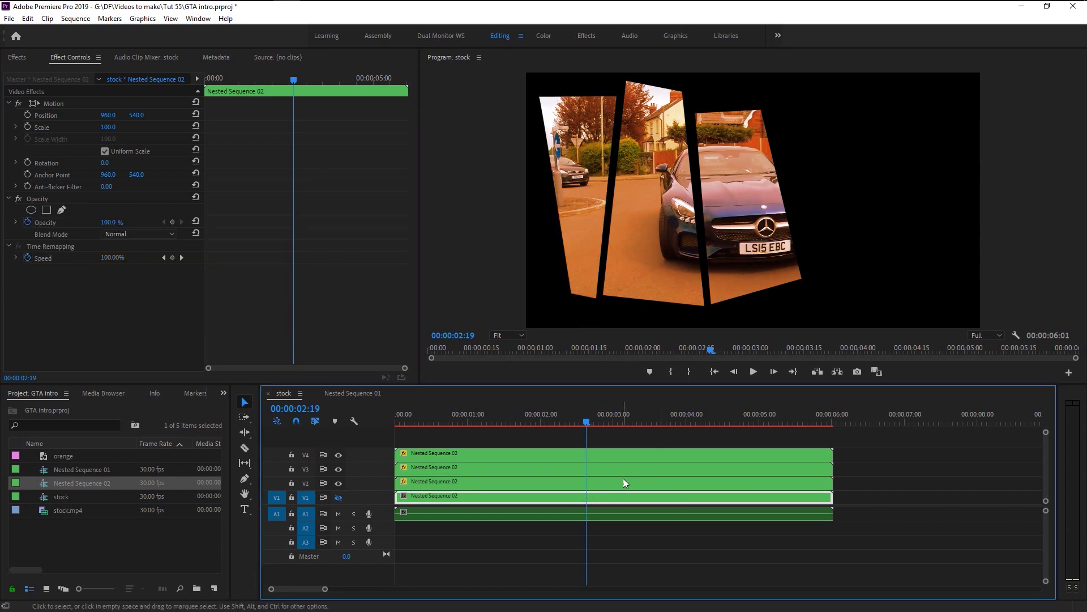
Draw a four-point slanted mask on the V1 clip at the far right and adjust its corners.
click(60, 212)
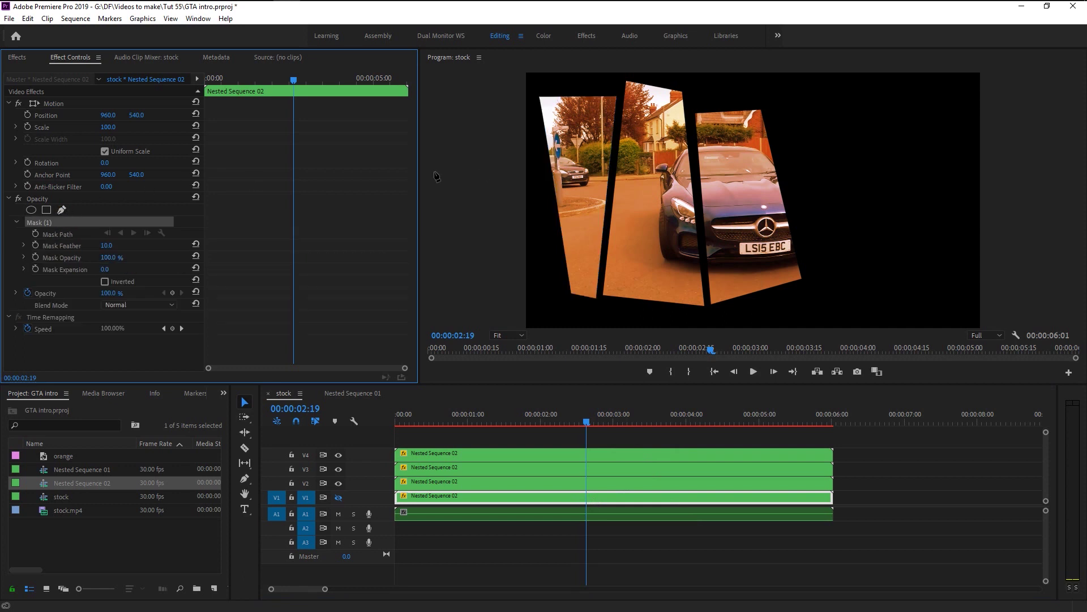
click(773, 96)
click(801, 236)
click(870, 244)
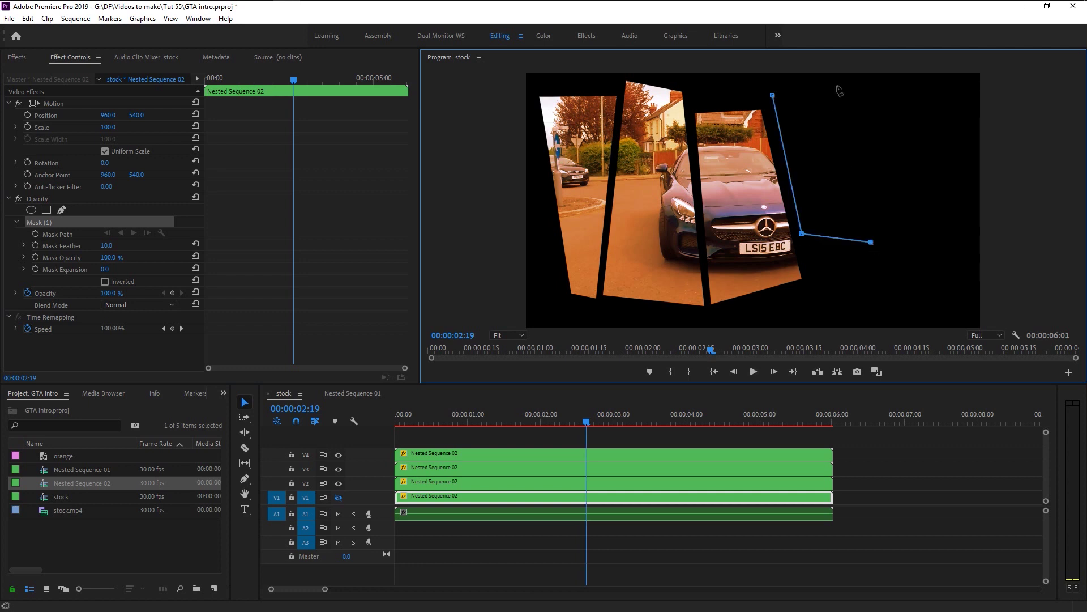
click(816, 90)
click(772, 96)
drag(801, 236, 805, 242)
drag(773, 97, 766, 100)
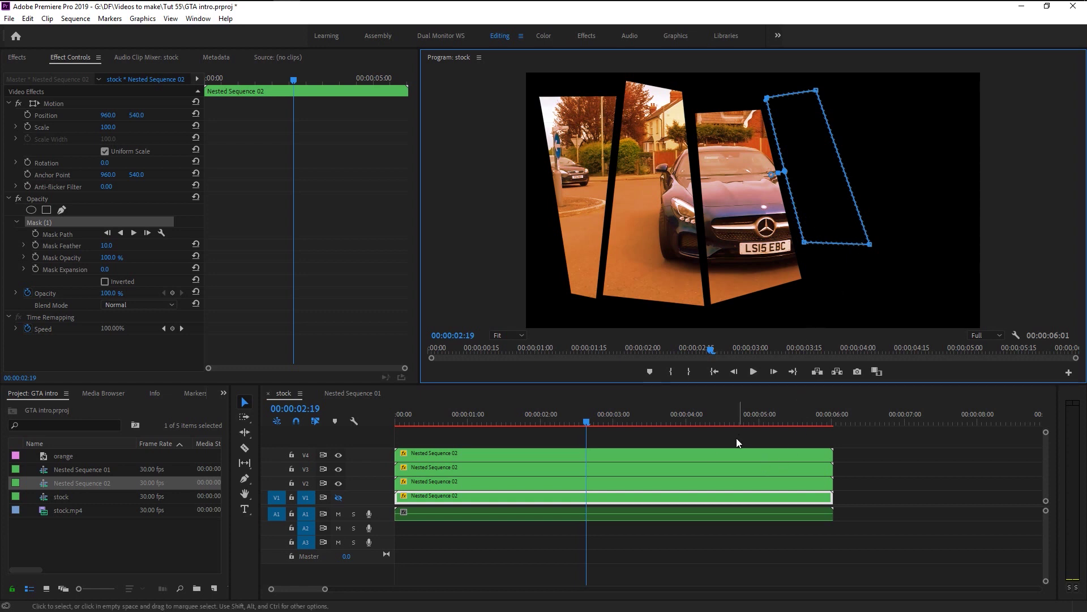
Show track V1 again and nudge the fourth mask slightly down-left.
click(341, 498)
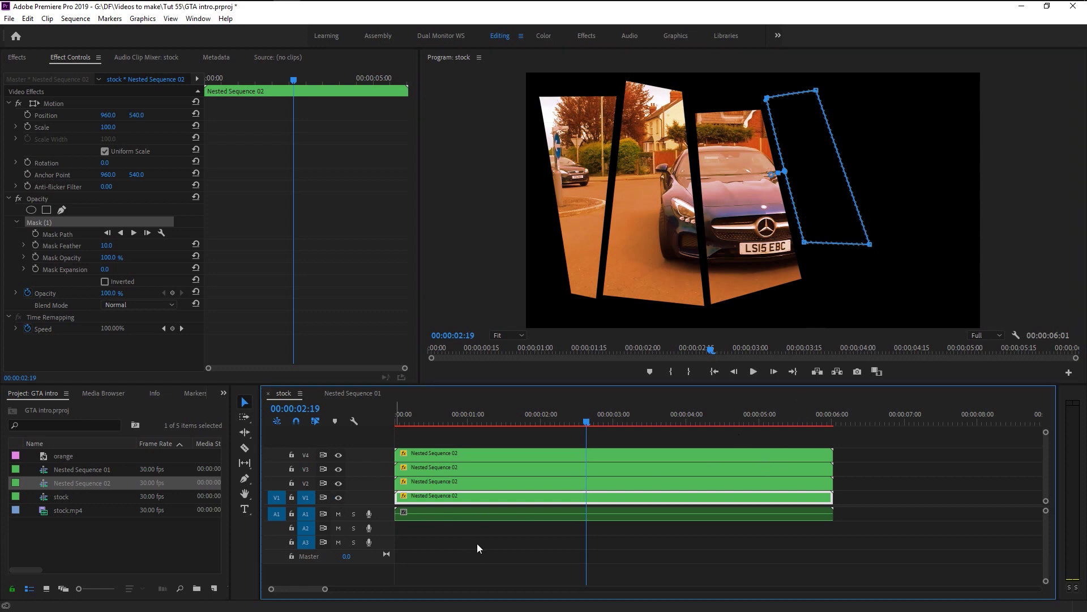
click(508, 546)
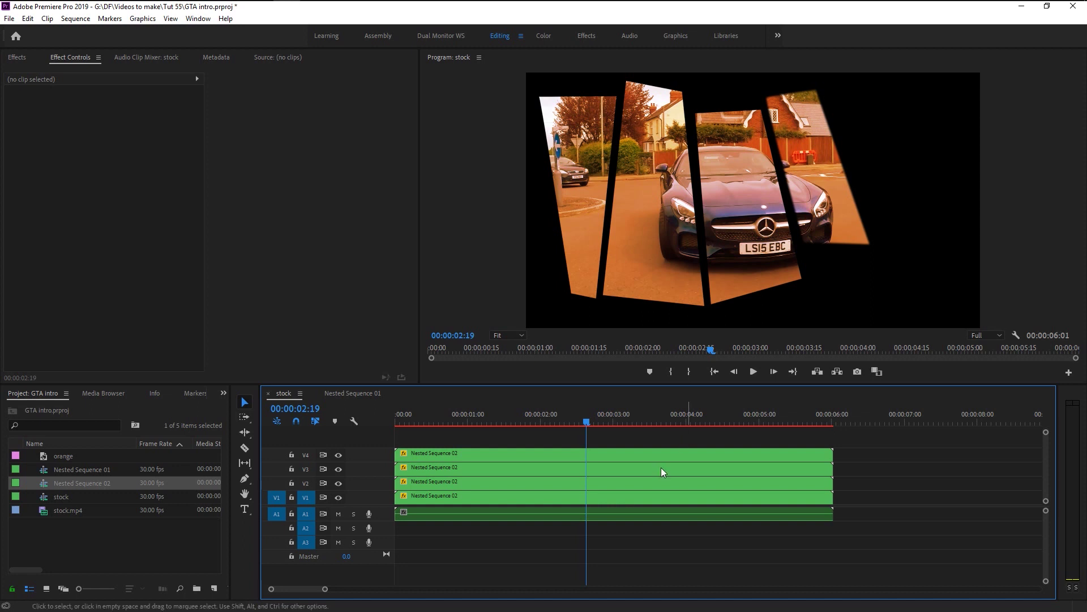
click(649, 495)
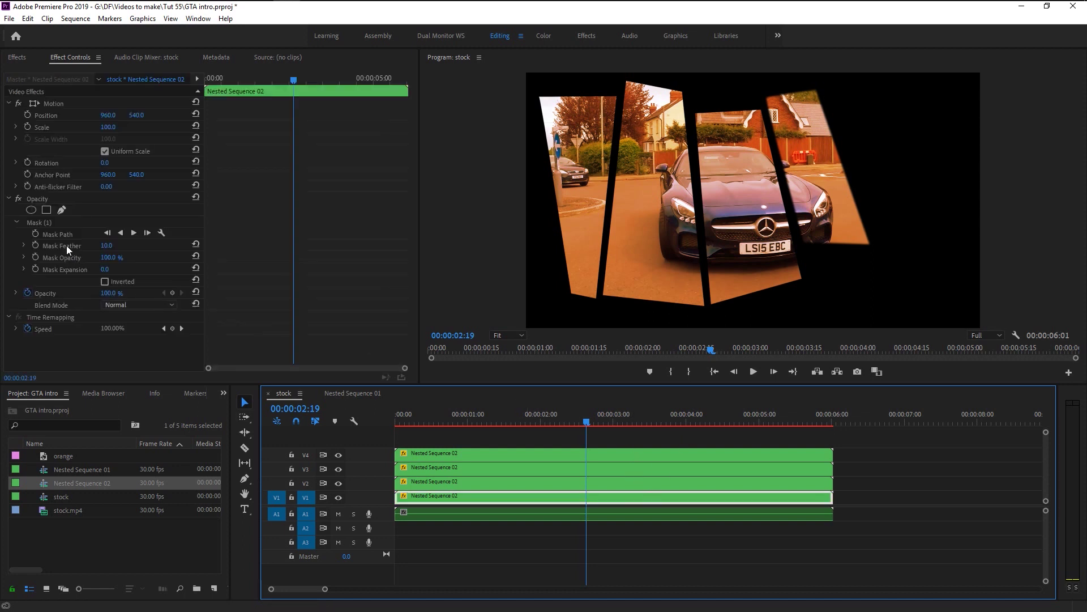
click(62, 222)
click(810, 180)
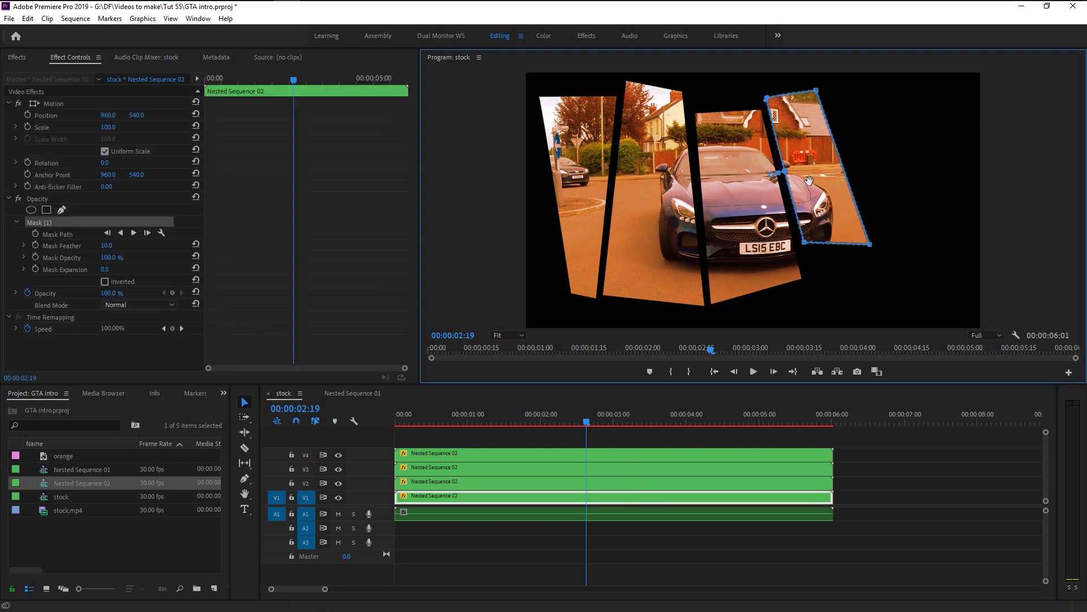
drag(808, 181, 807, 183)
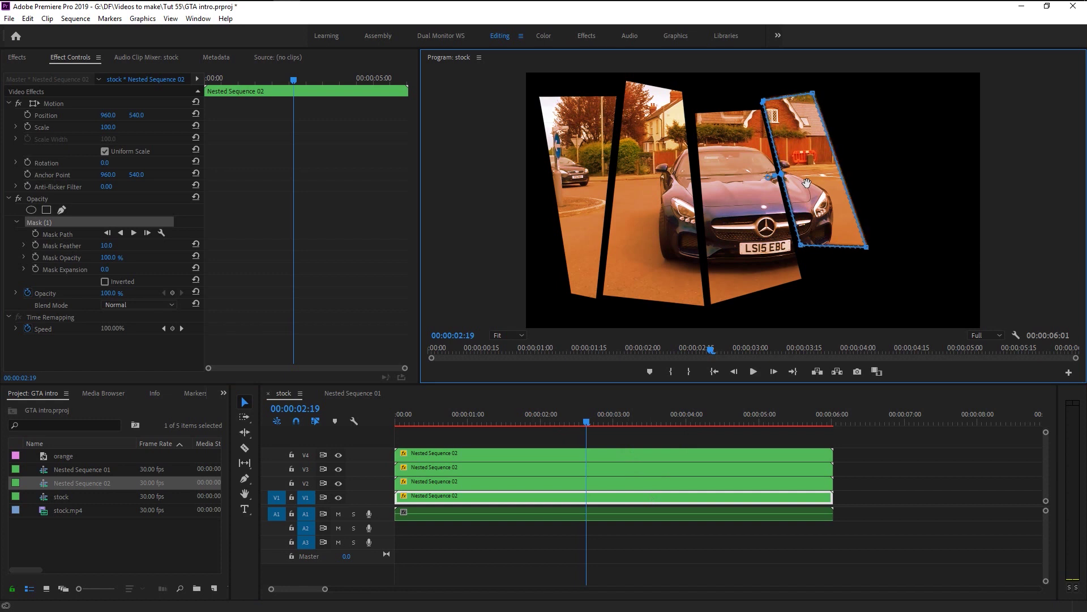
Set the fourth panel's mask feather to 2.
click(106, 245)
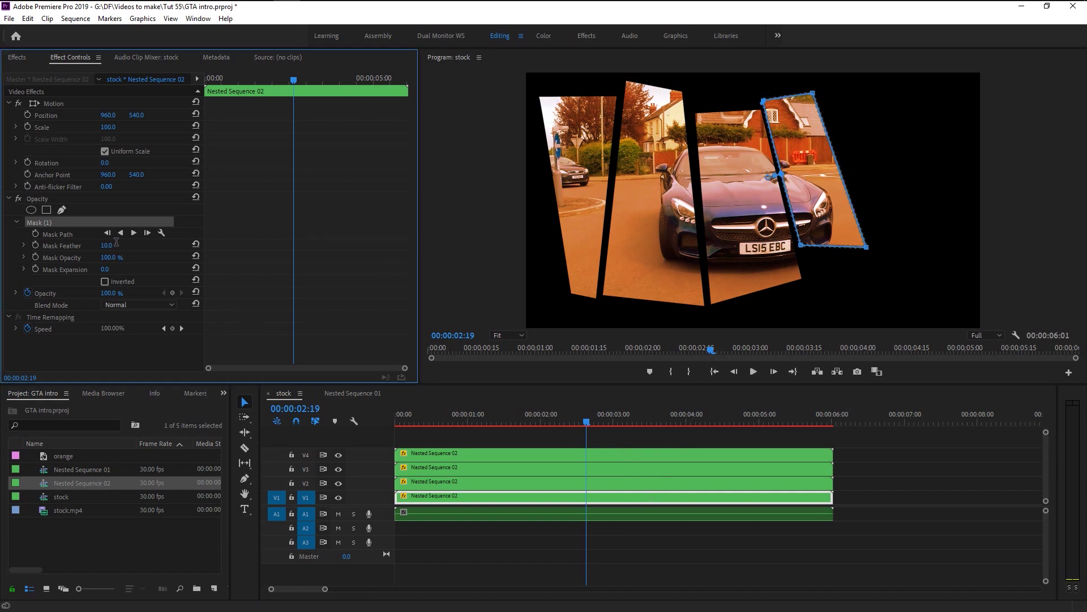
text(2)
key(Return)
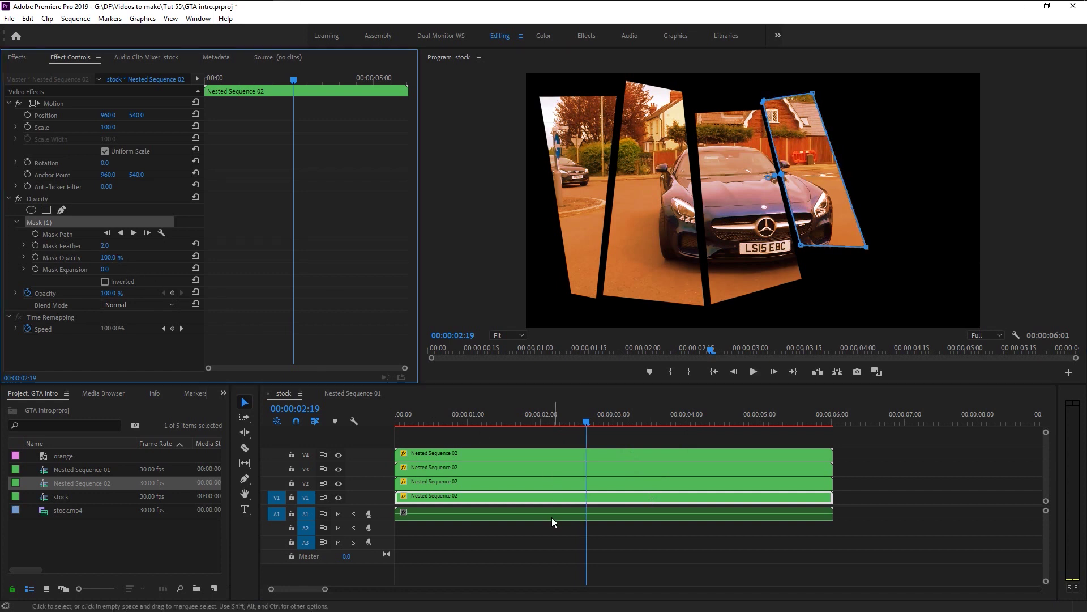
click(549, 542)
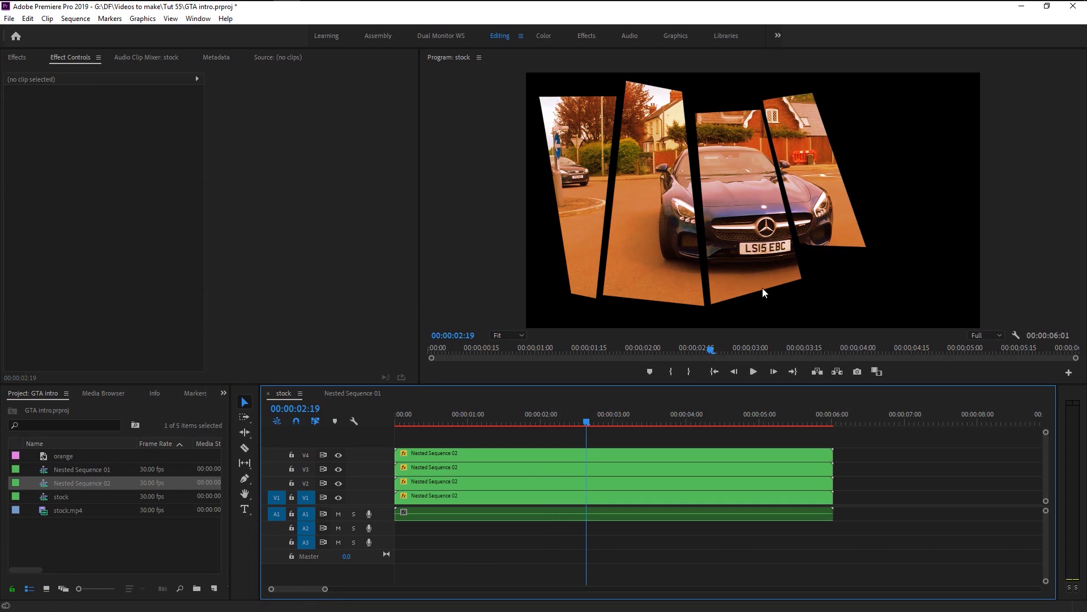
drag(406, 428, 364, 422)
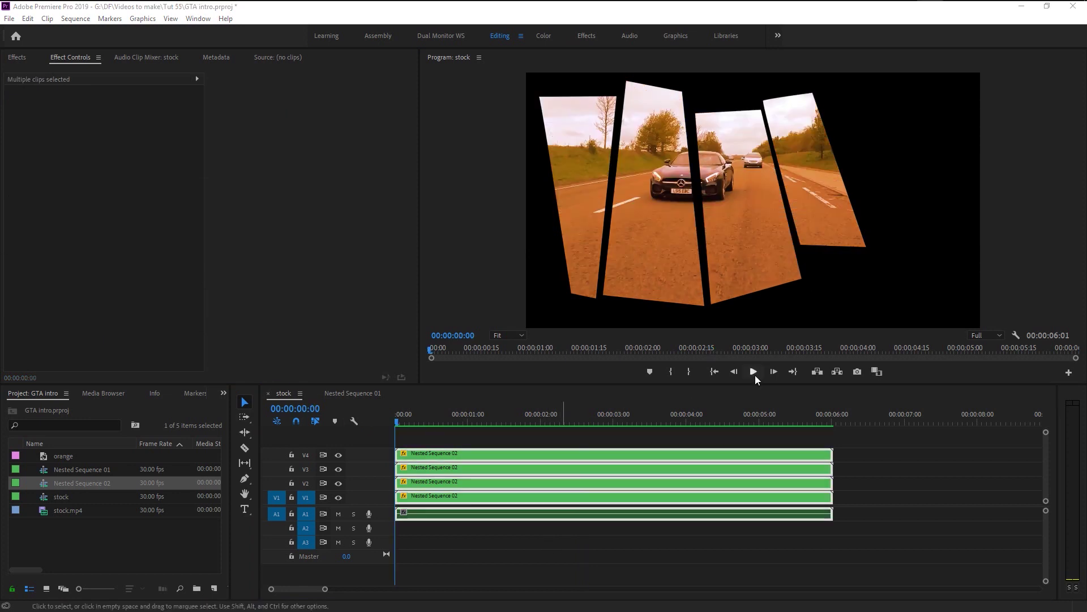
click(756, 375)
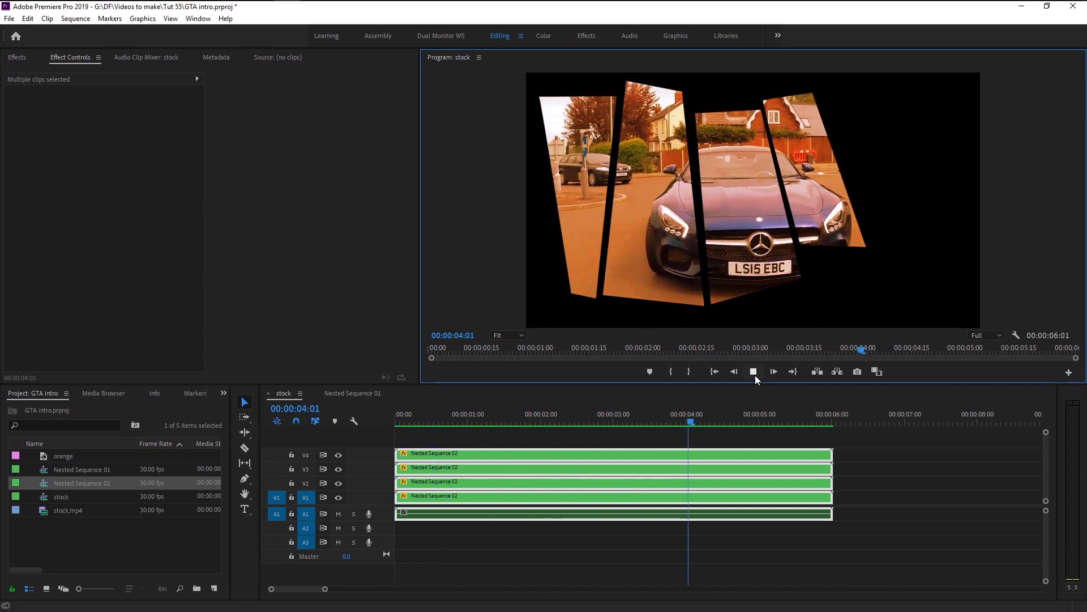
click(756, 375)
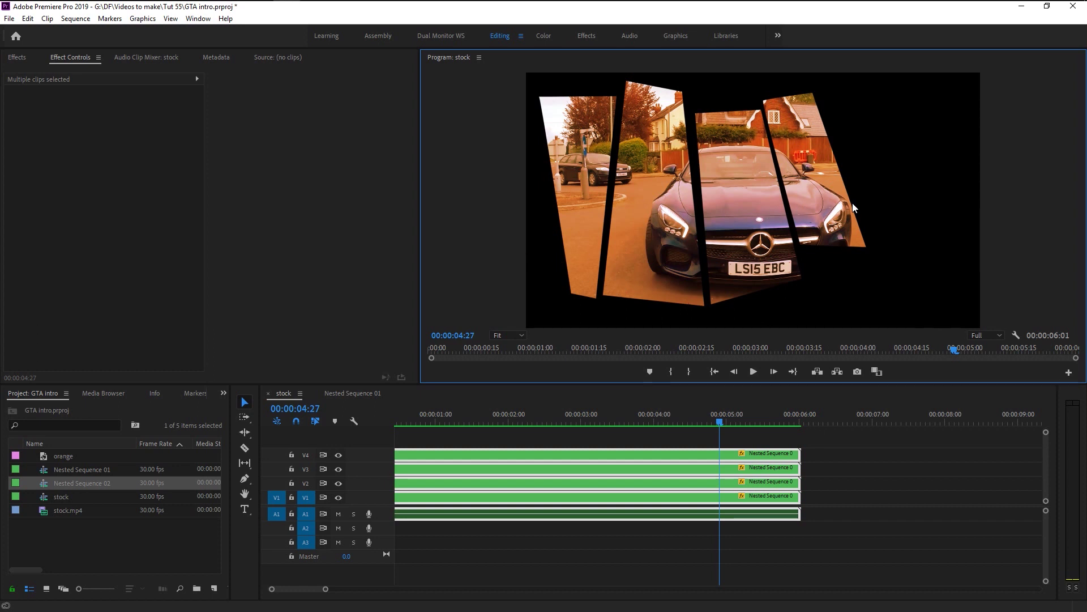
scroll(311, 589, up, 2)
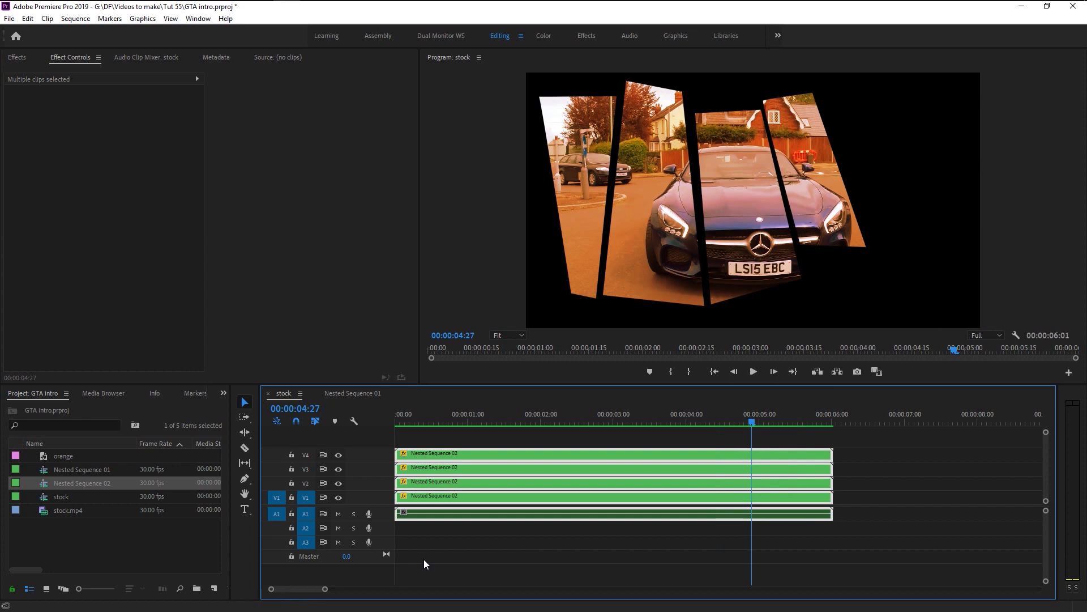
click(455, 562)
click(409, 420)
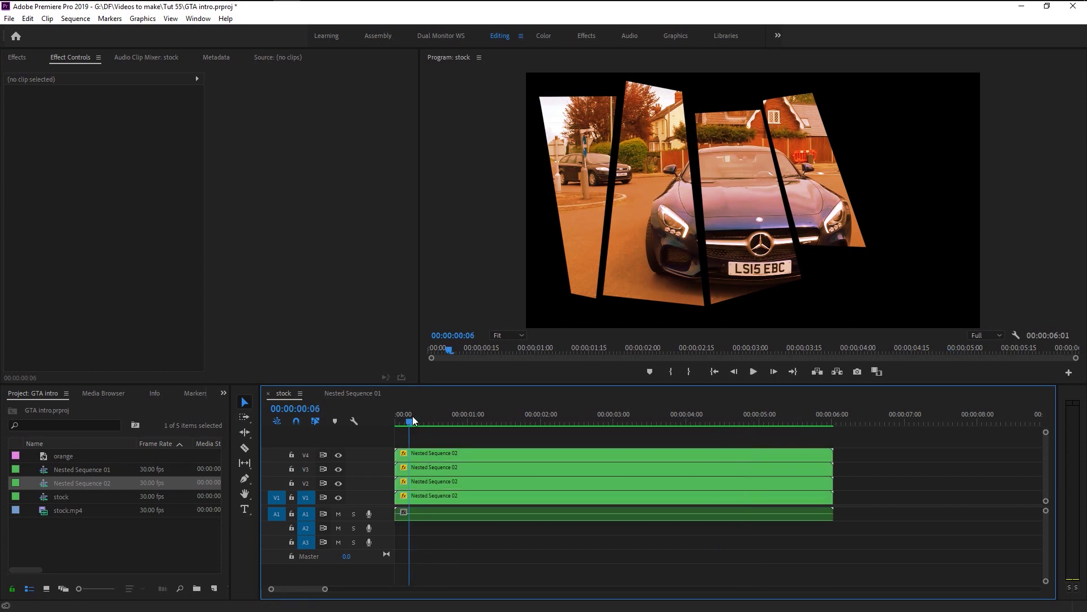
Turn the V1 and V2 tracks' visibility back on so all four panels show.
click(418, 495)
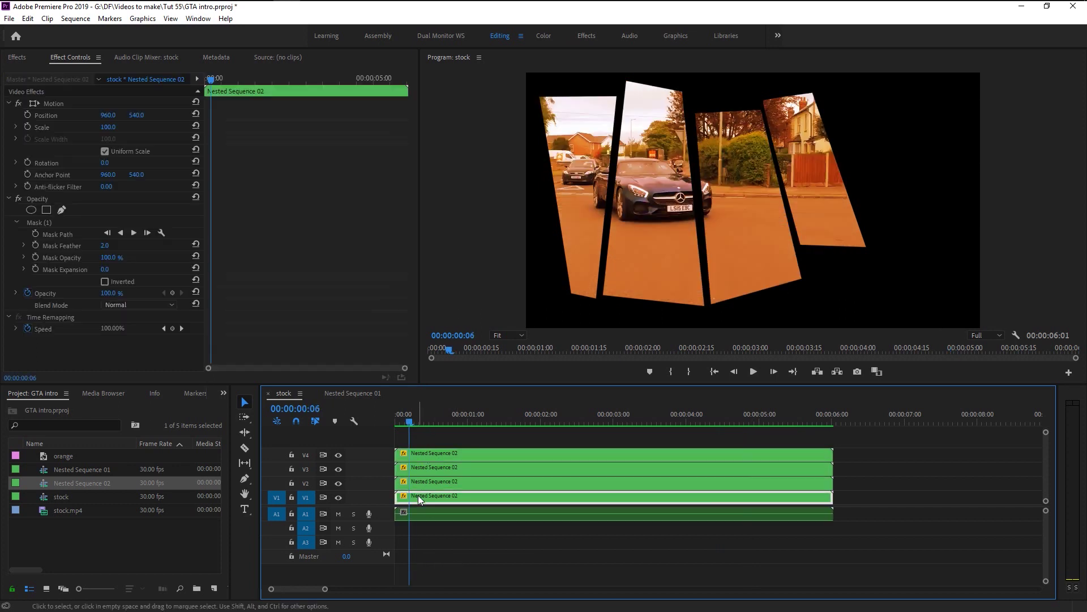
click(337, 499)
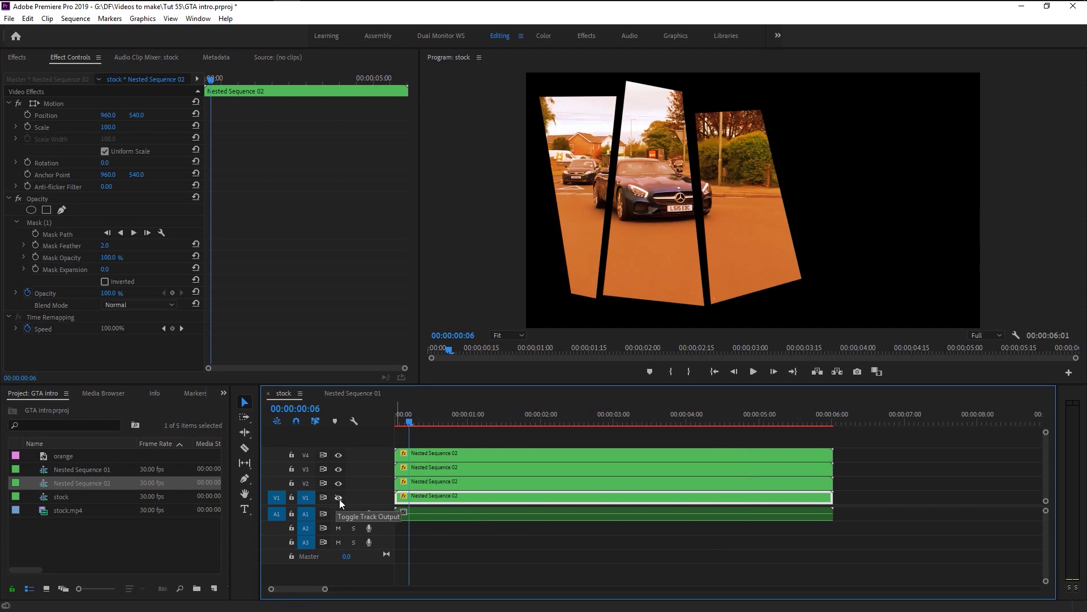
click(339, 497)
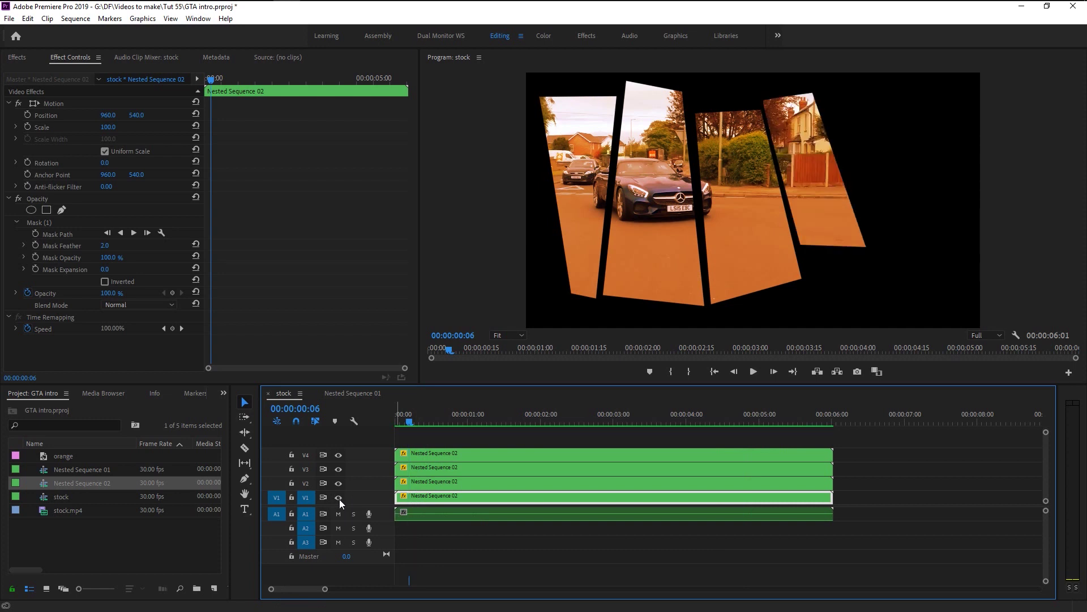
click(341, 483)
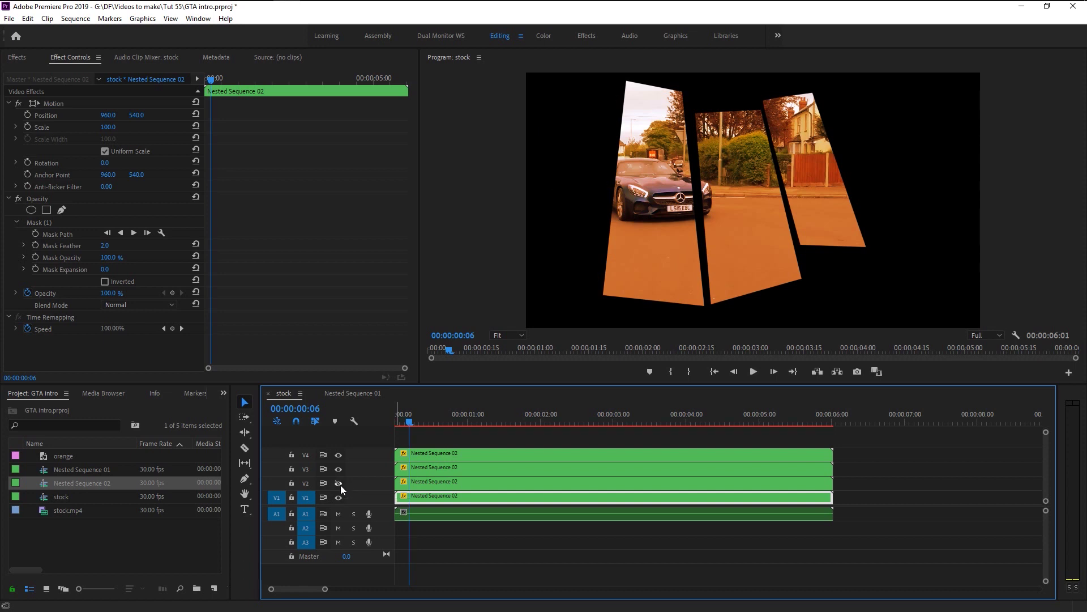
click(341, 485)
Trim the V2, V3 and V4 clip starts to successively later points, V4 near one second.
click(410, 486)
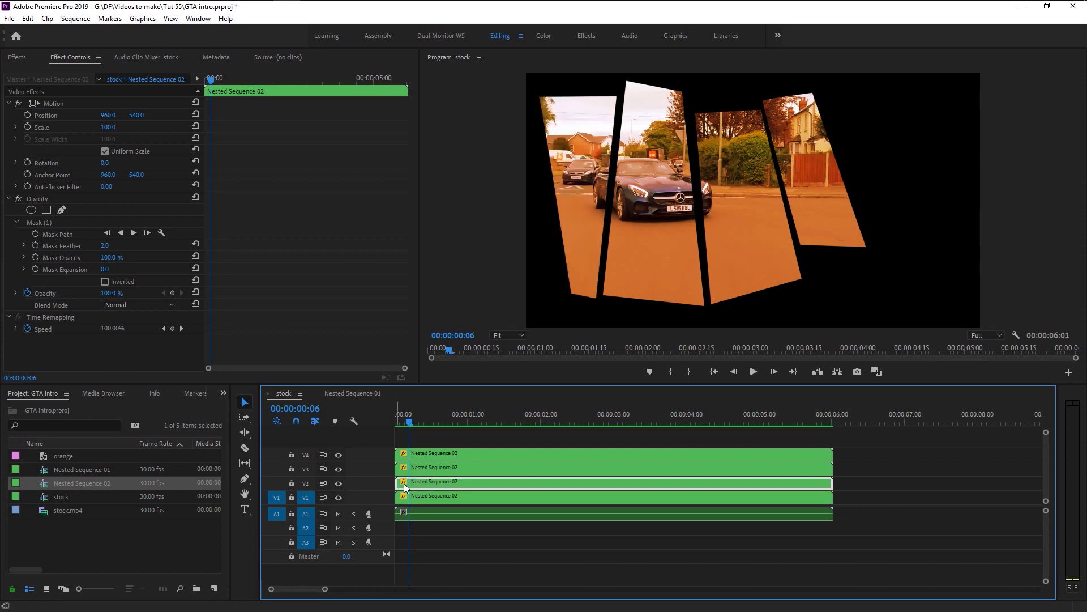
drag(397, 485, 410, 486)
drag(413, 421, 433, 428)
drag(398, 468, 434, 468)
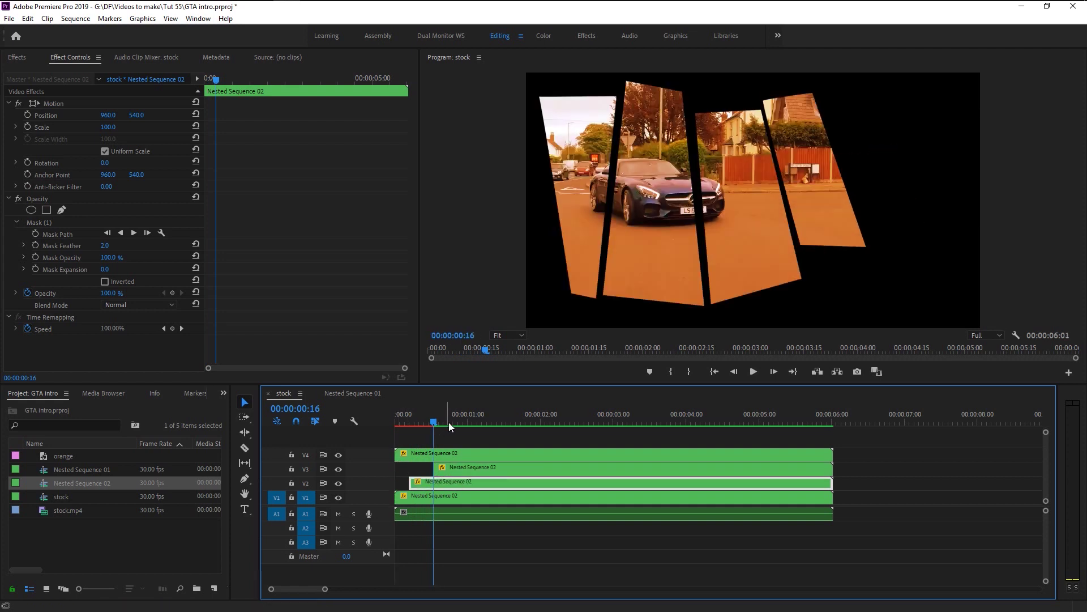
drag(449, 422, 465, 424)
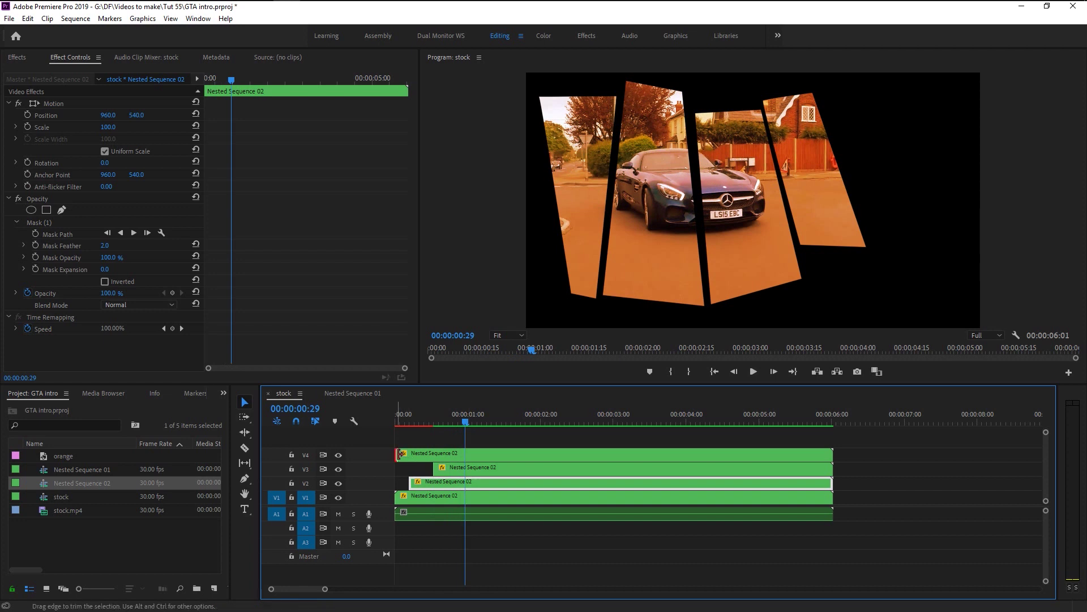
drag(397, 454, 466, 454)
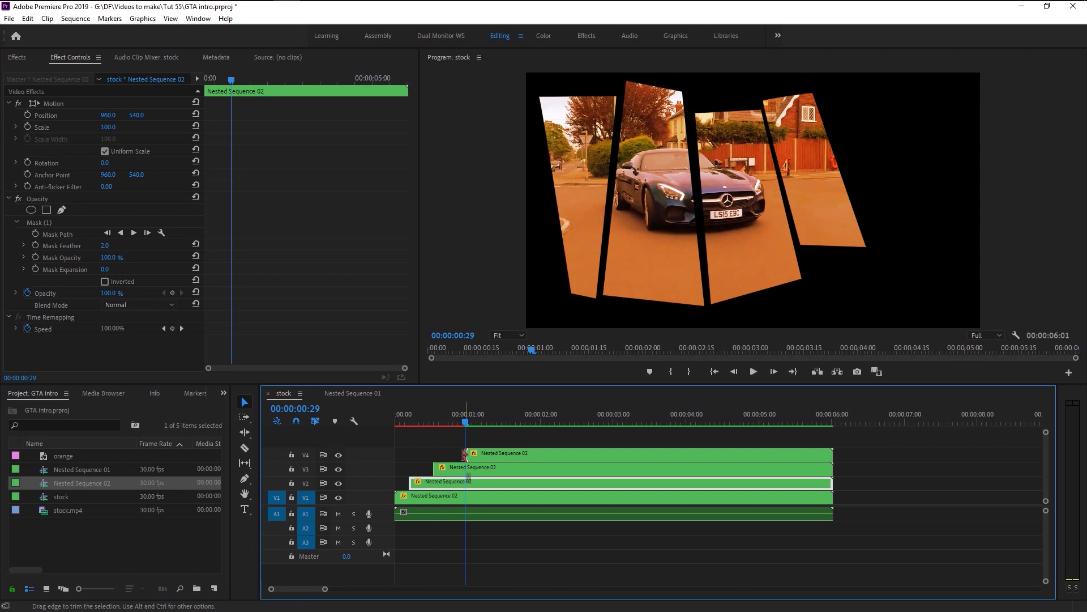
drag(466, 453, 461, 454)
Trim the V1 clip to start at 00:00:01:07, then deselect all clips.
click(479, 422)
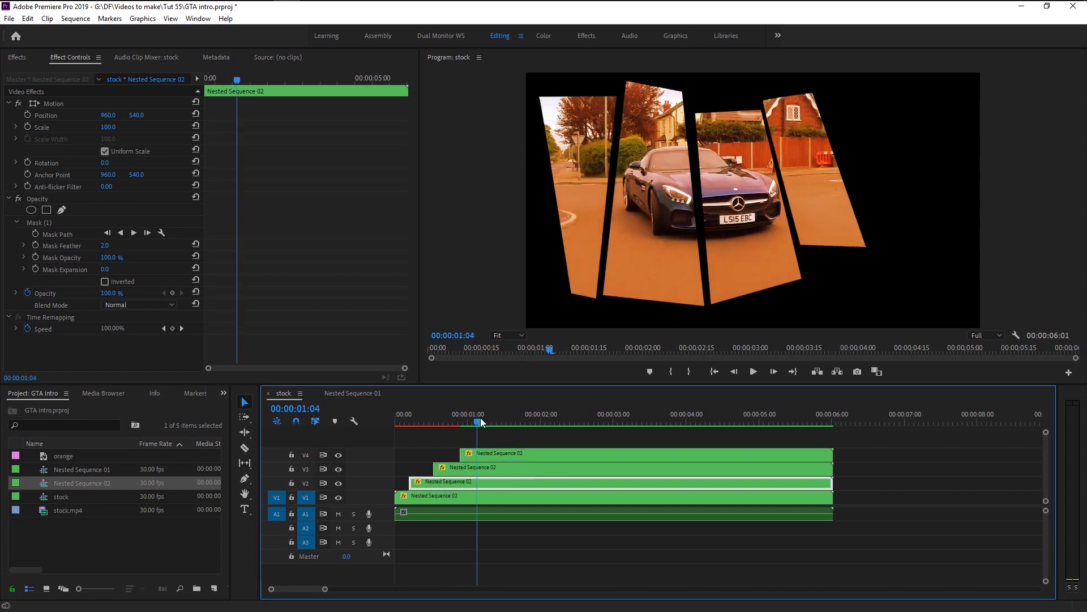
drag(480, 422, 484, 422)
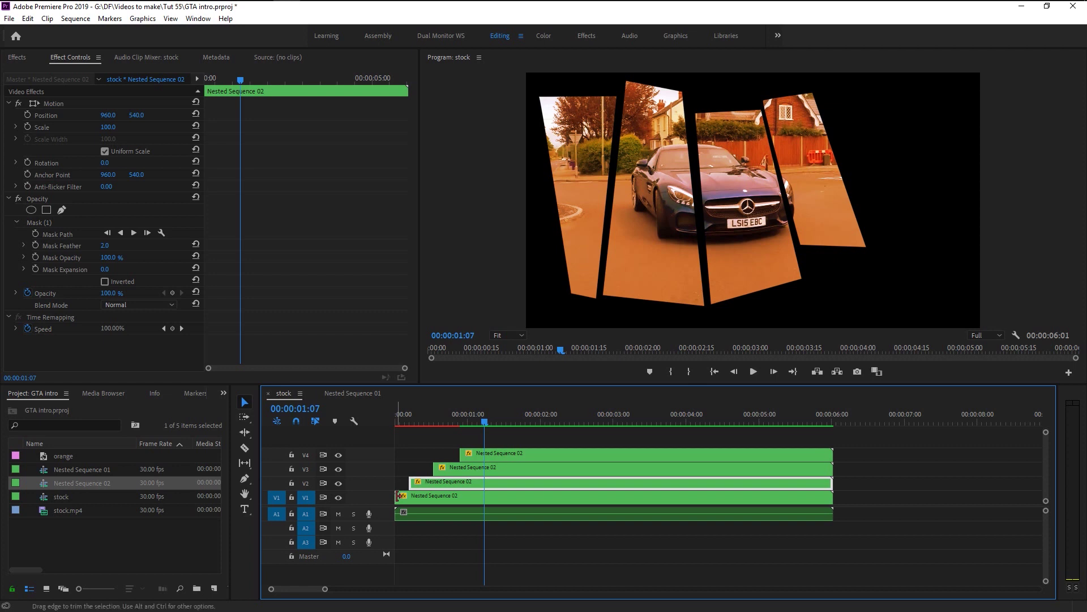
click(398, 496)
drag(434, 497, 484, 496)
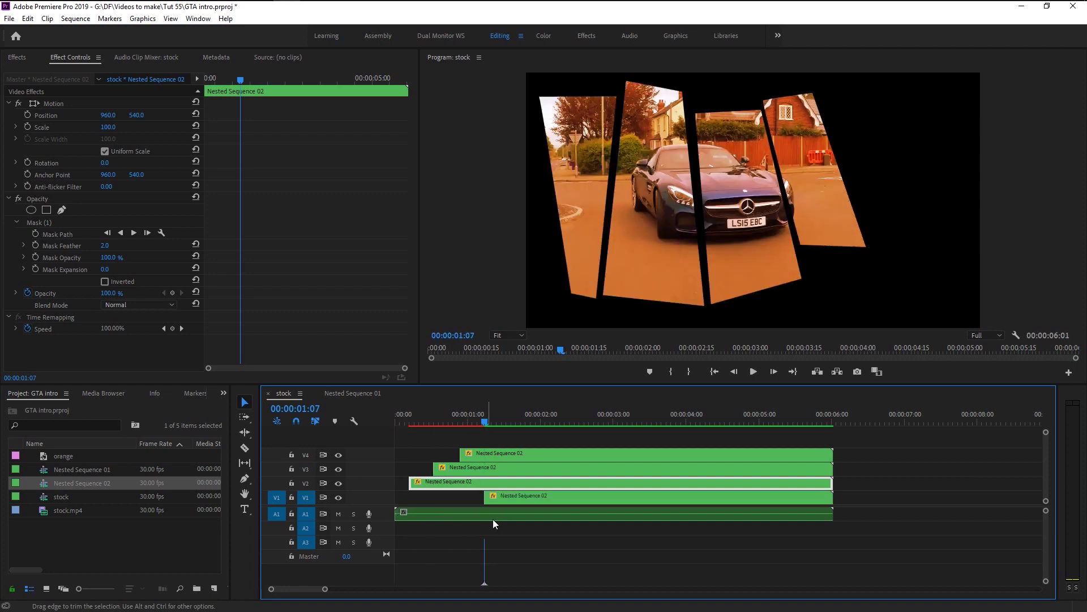
click(515, 548)
Play the intro from the start, then scrub forward to 00:00:02:21 to check the staggered entrance.
drag(409, 424, 382, 424)
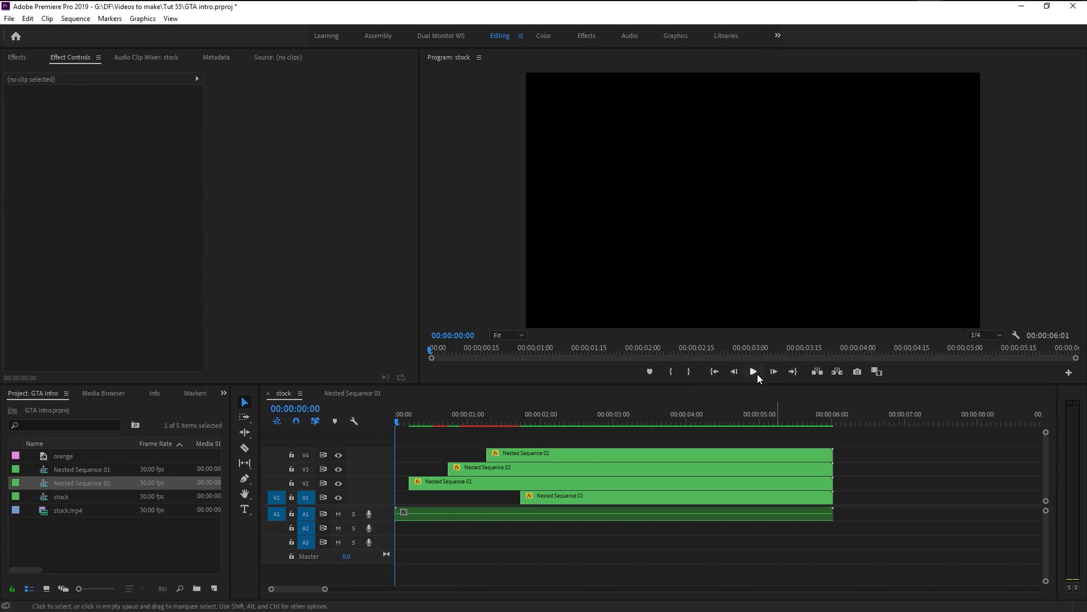
click(757, 374)
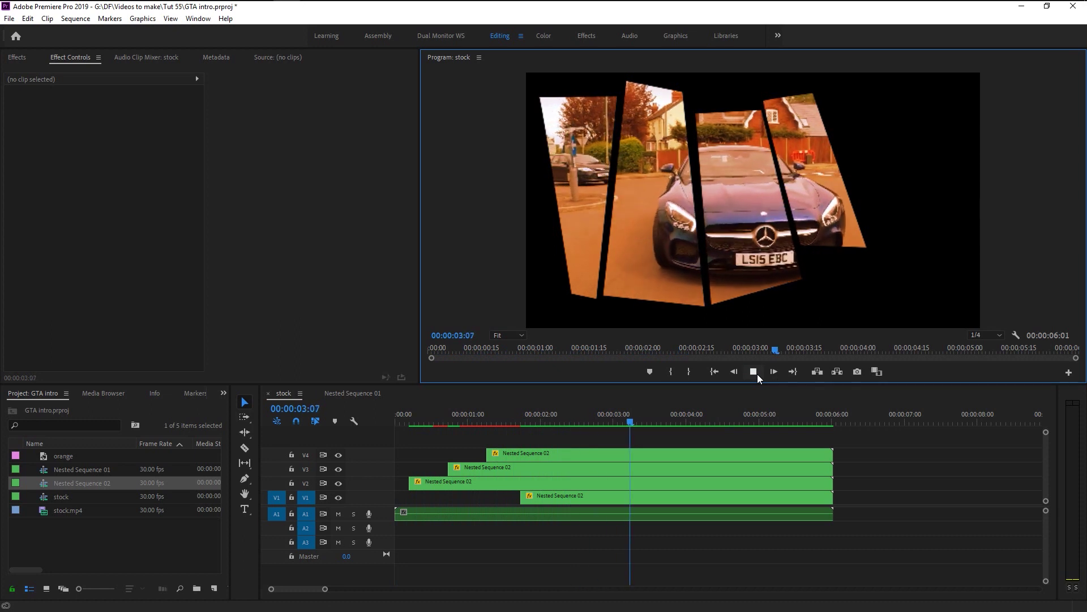
click(756, 373)
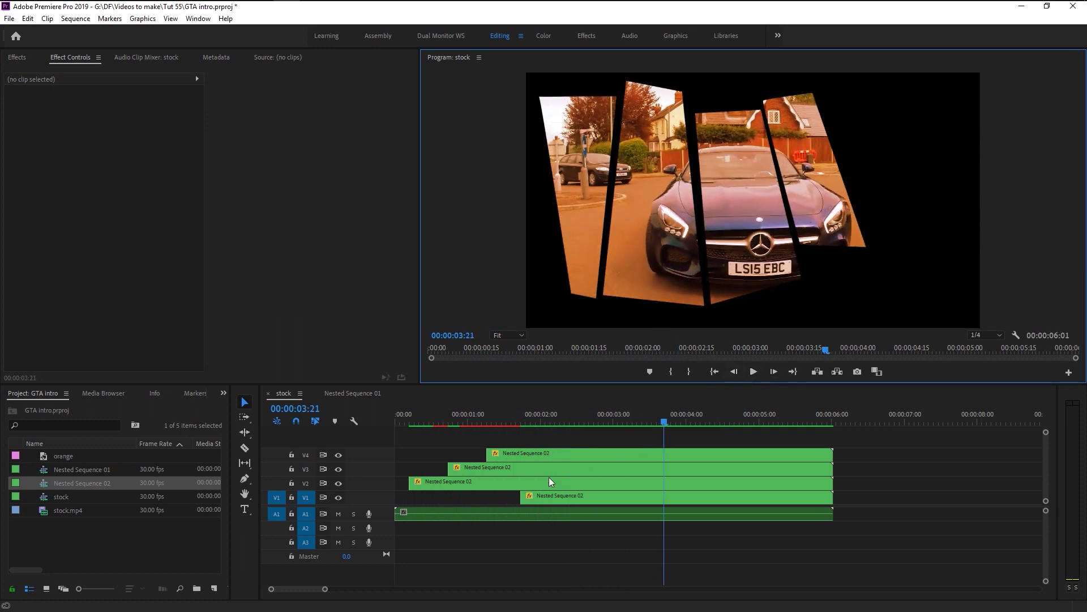
drag(410, 414, 536, 422)
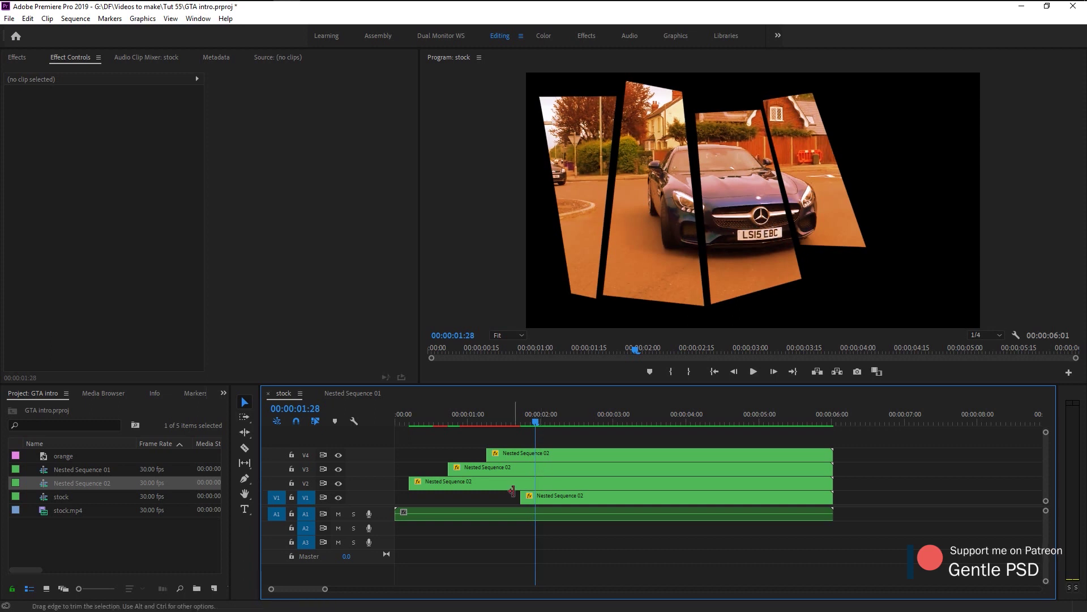
drag(539, 422, 605, 422)
Set a Mask Path keyframe on the V1 clip's mask at 00:00:02:21.
click(816, 209)
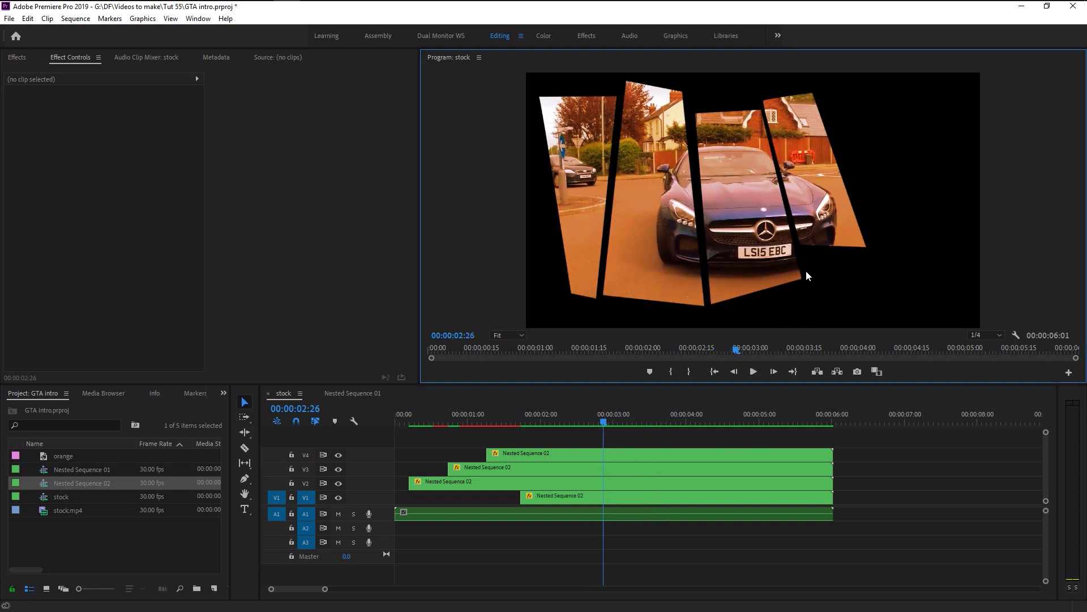
click(729, 498)
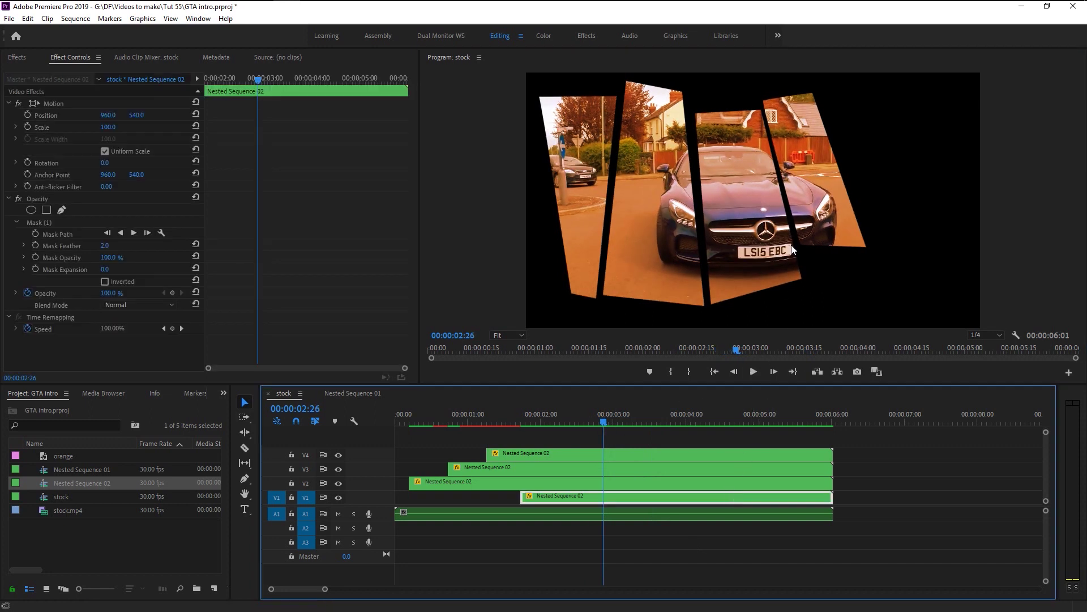
click(36, 222)
key(Left)
key(Left)
key(Left)
key(Left)
key(Left)
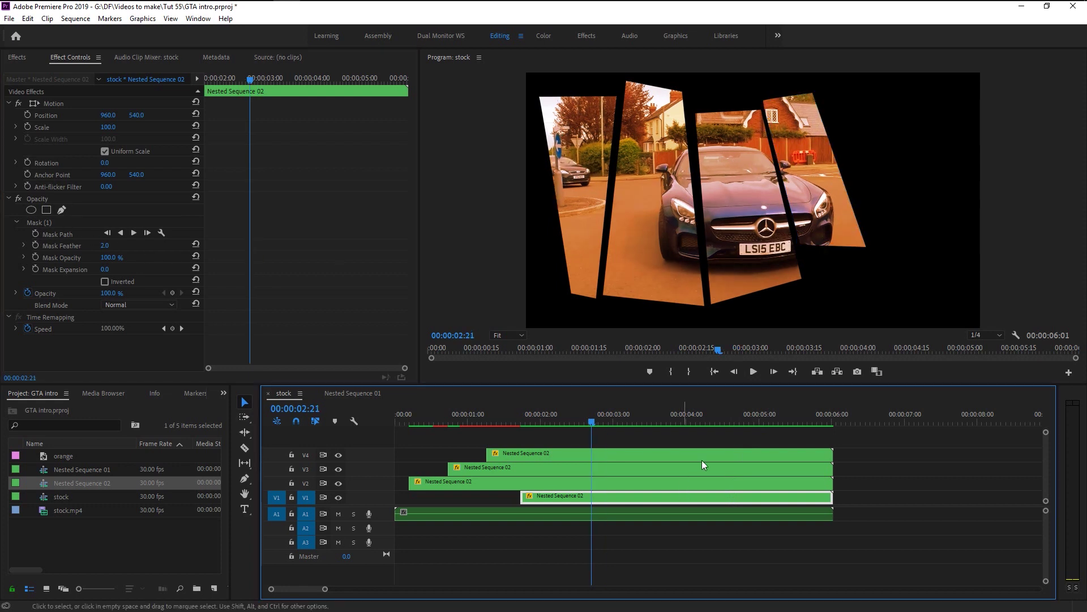
click(47, 222)
click(36, 233)
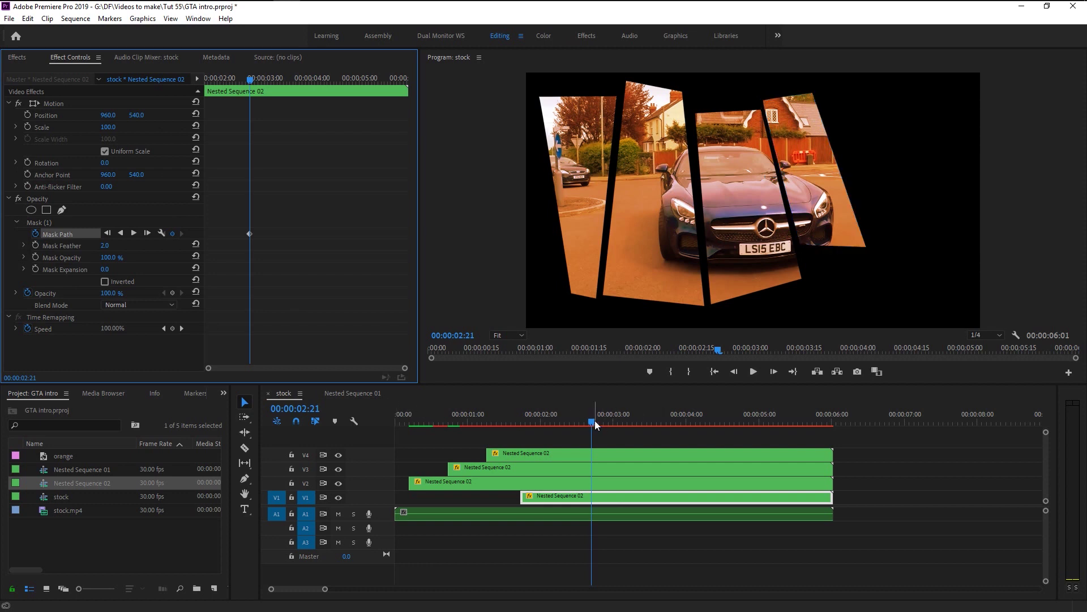
At 00:00:03:01, drag the four mask corners out to the frame corners to fill the frame.
drag(595, 420, 617, 425)
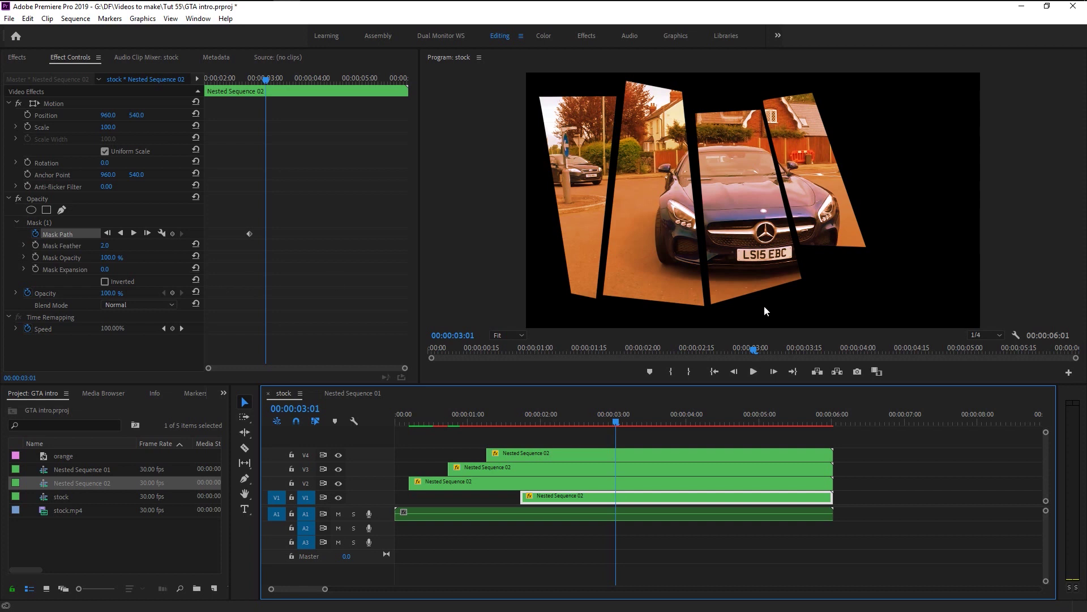
click(49, 224)
click(804, 251)
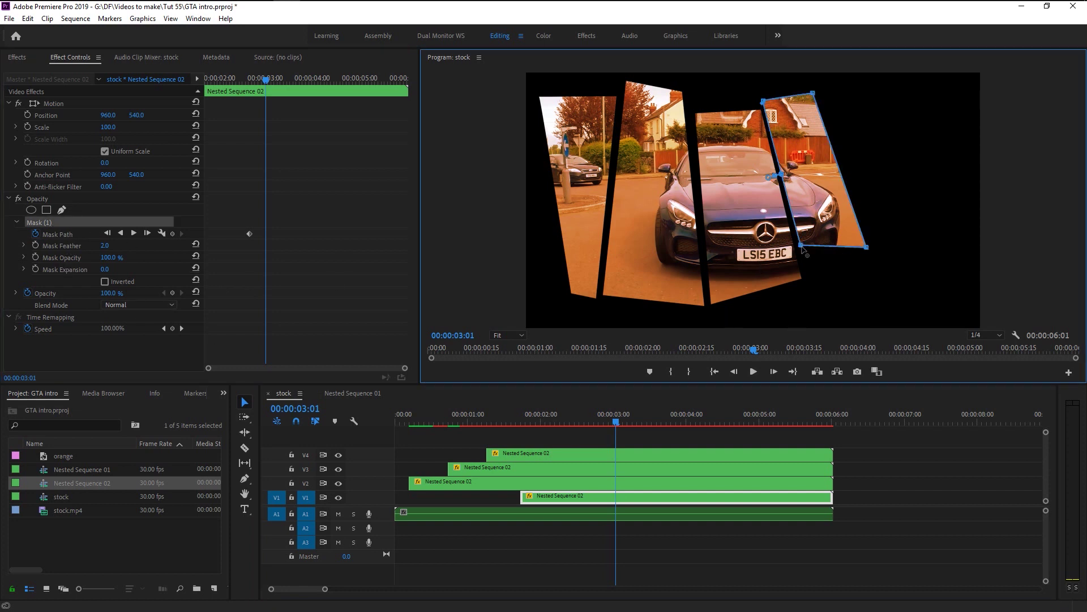
drag(575, 302, 524, 327)
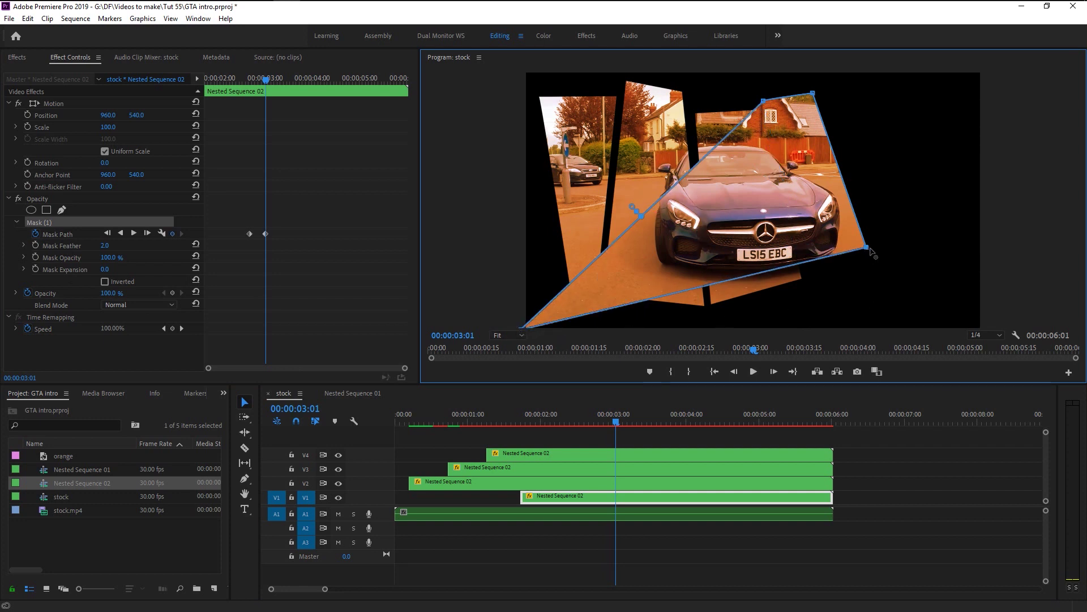
drag(871, 251, 991, 333)
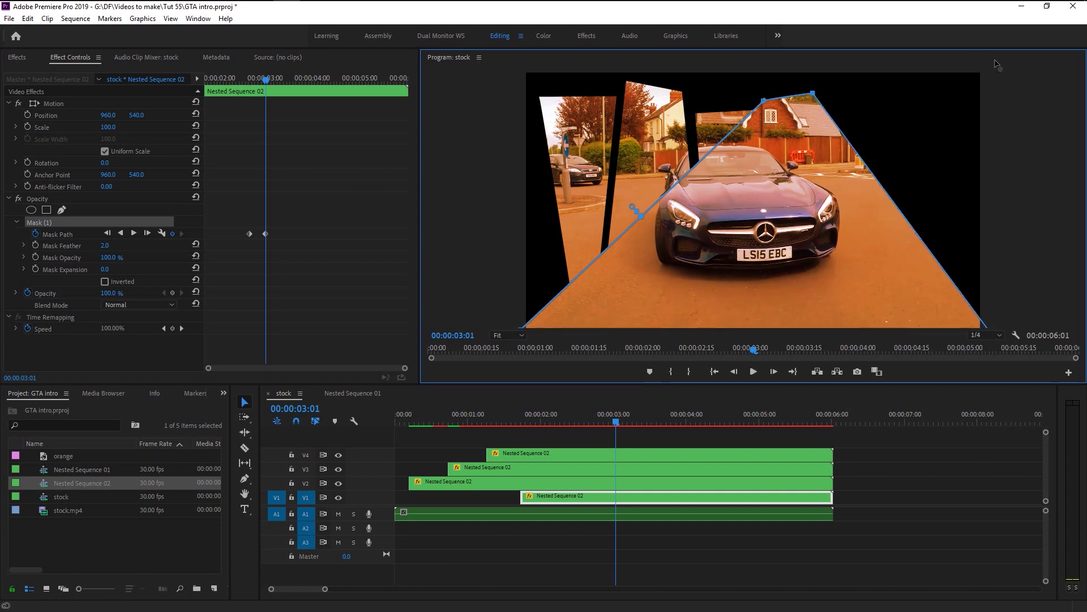
drag(998, 65, 997, 63)
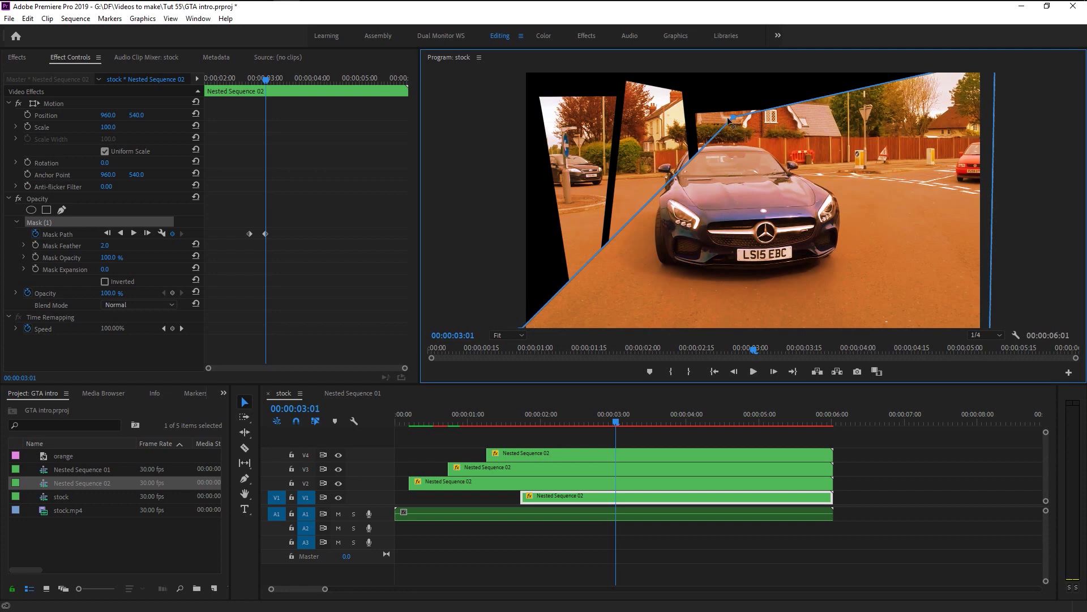
drag(552, 86, 516, 70)
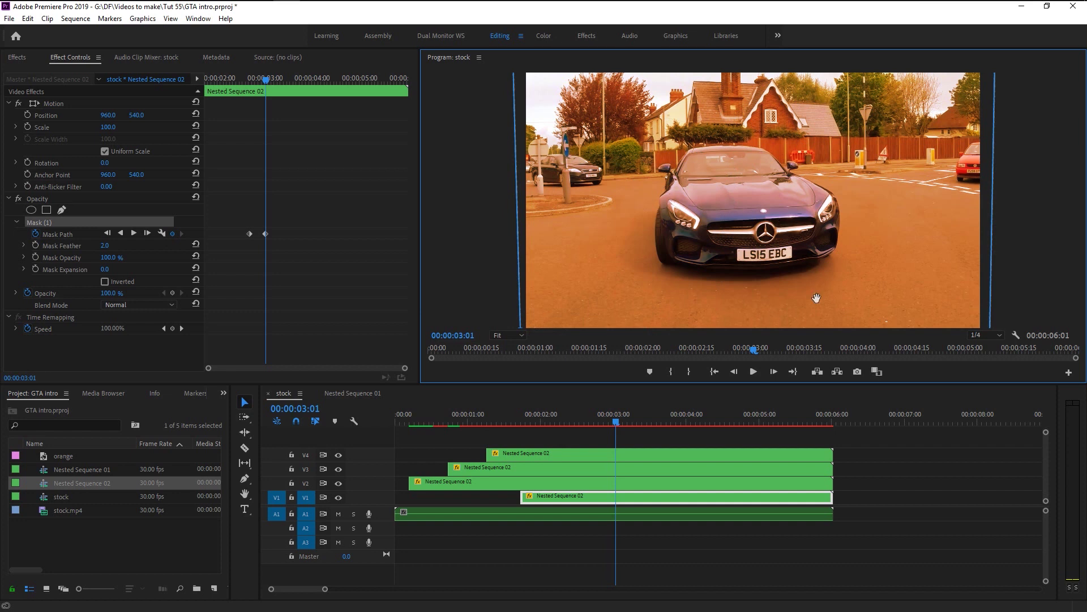
scroll(800, 586, down, 5)
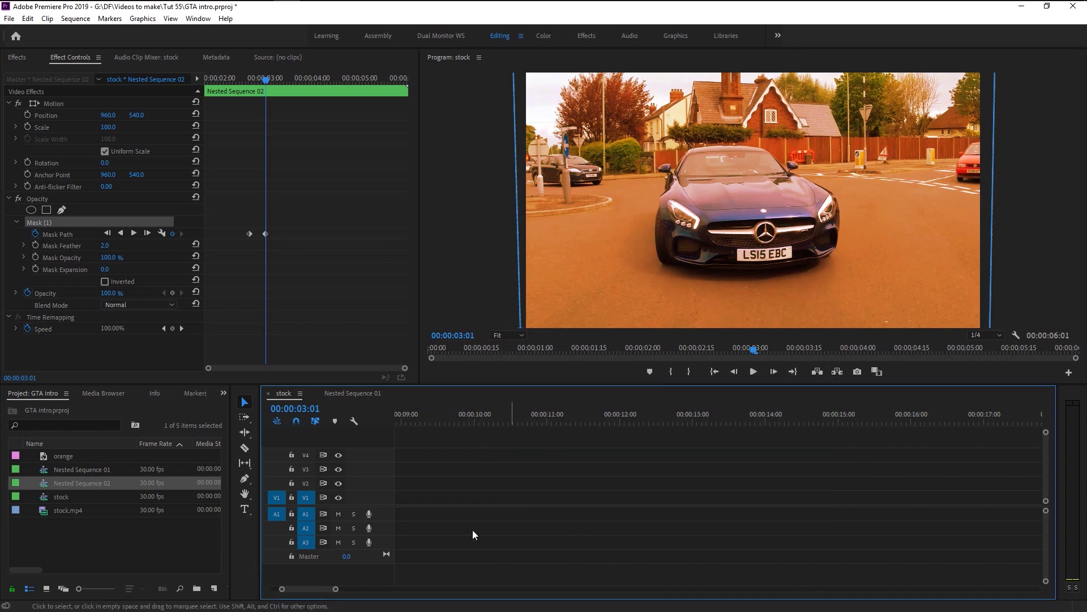
scroll(304, 588, up, 5)
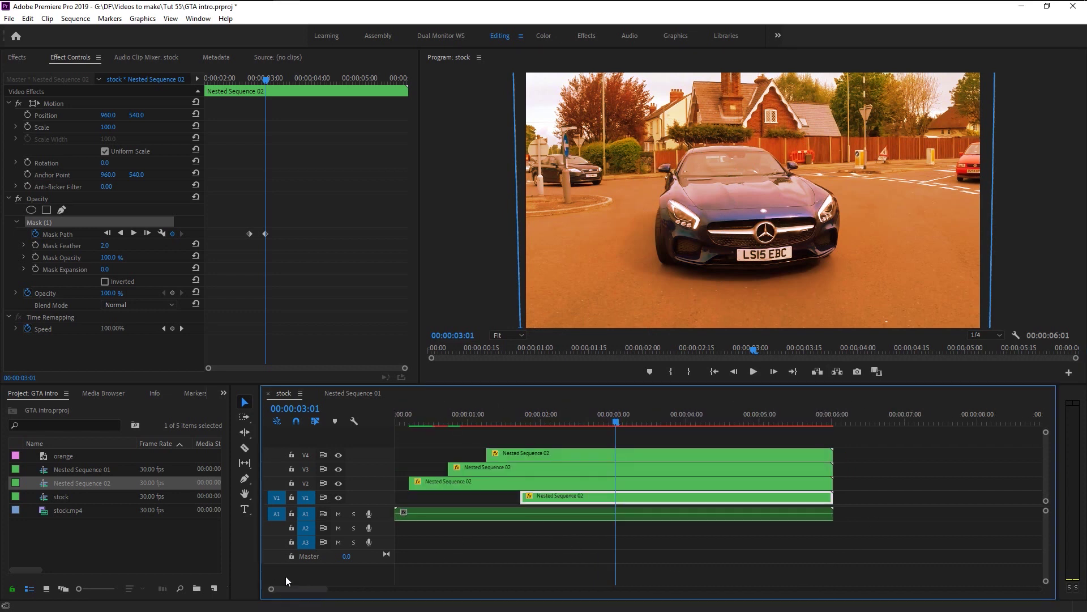
click(627, 525)
drag(414, 412, 328, 426)
click(751, 376)
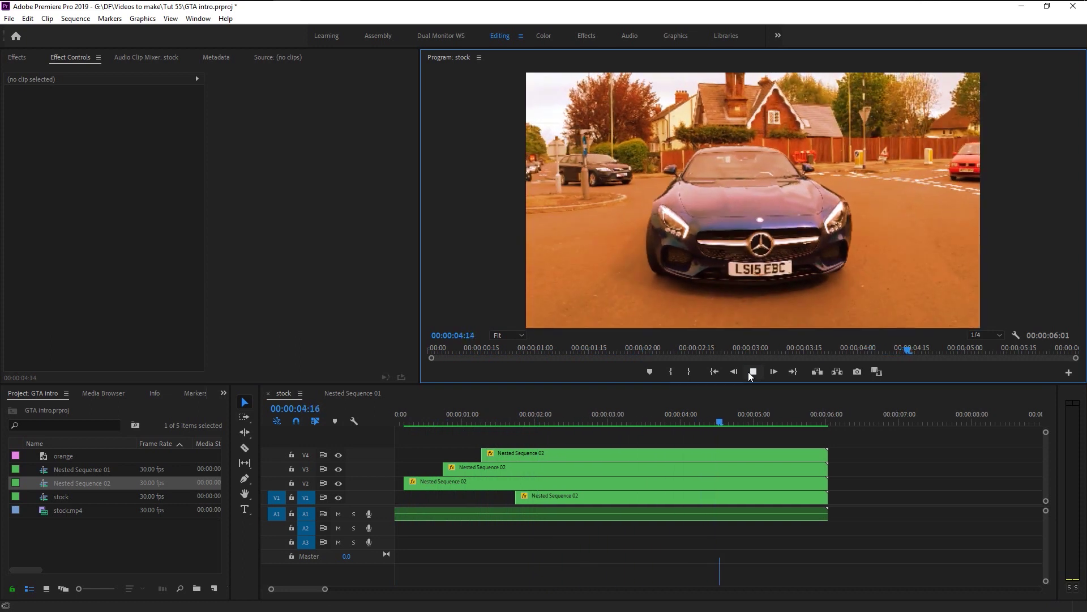
key(space)
drag(420, 419, 291, 427)
click(753, 372)
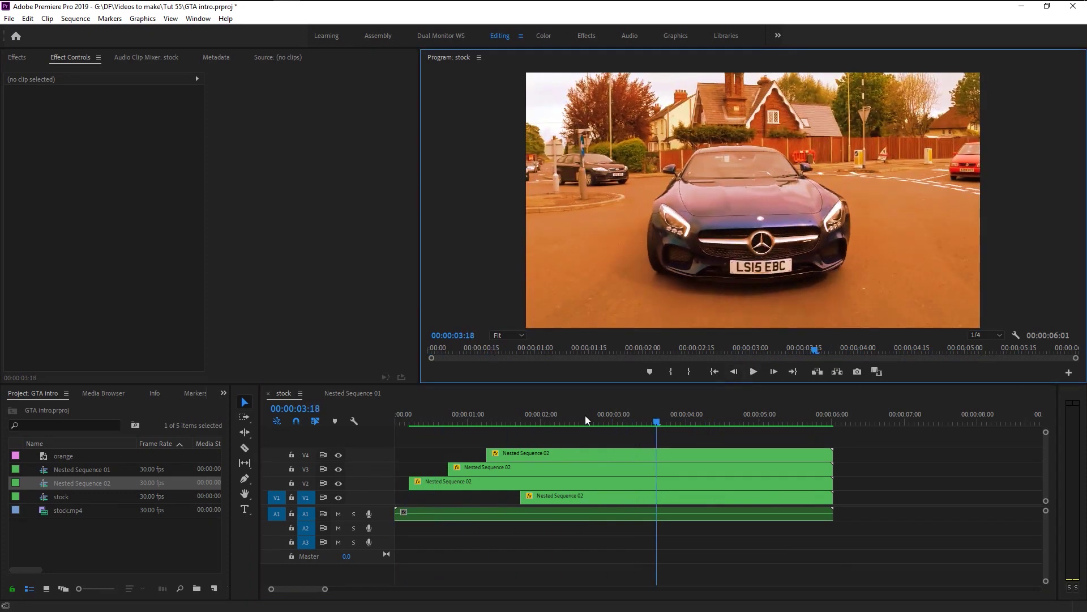
mouse_move(571, 420)
mouse_down()
mouse_move(622, 418)
mouse_move(584, 425)
mouse_up()
Play through the mask expansion, then marquee-select the V1 clip's two Mask Path keyframes.
key(space)
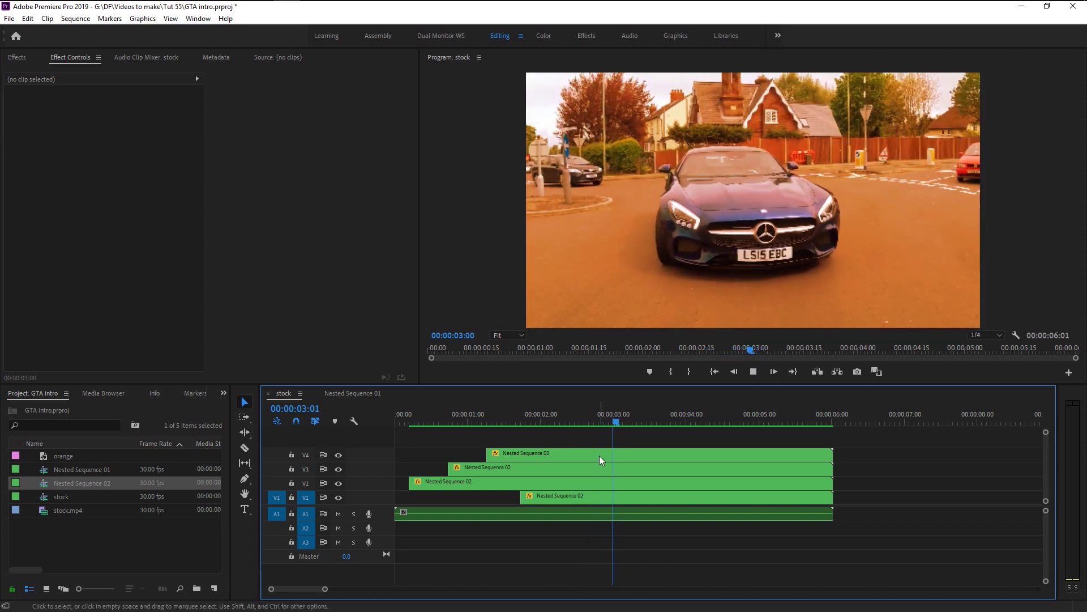
key(space)
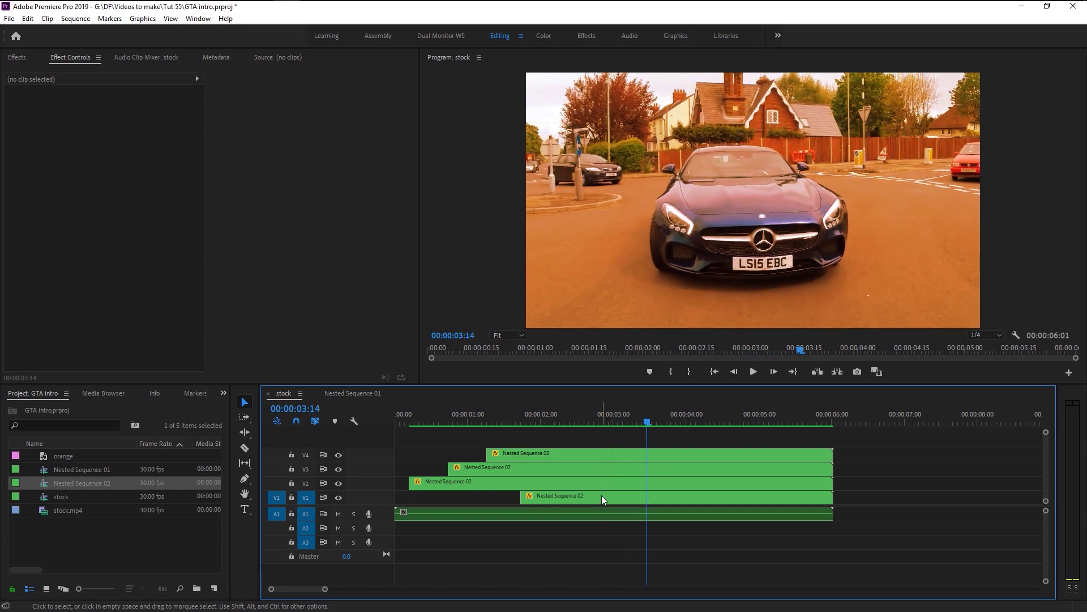
click(601, 497)
click(306, 278)
drag(306, 278, 312, 281)
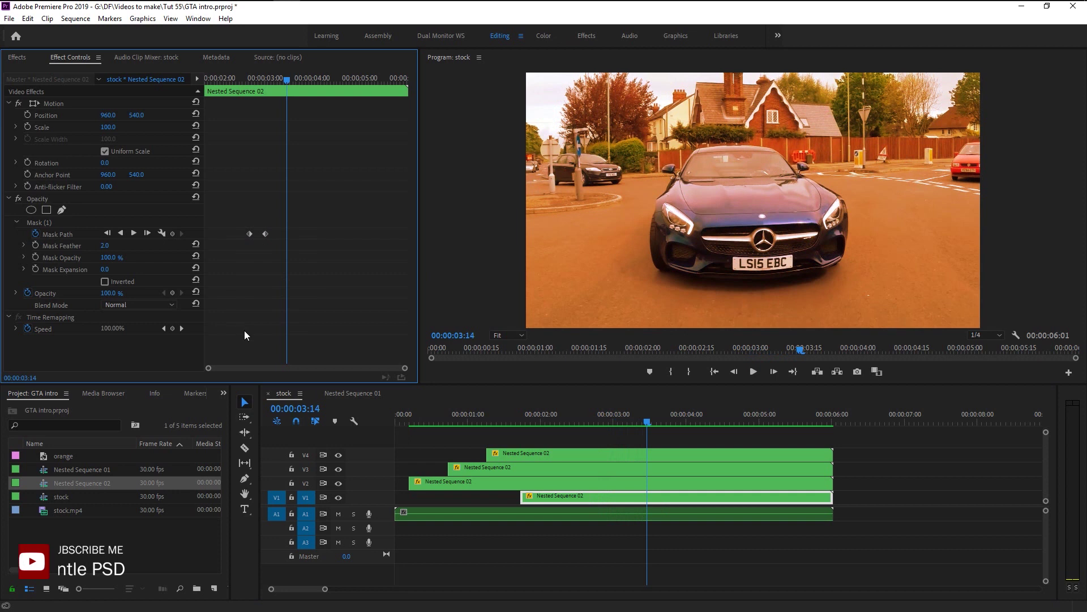